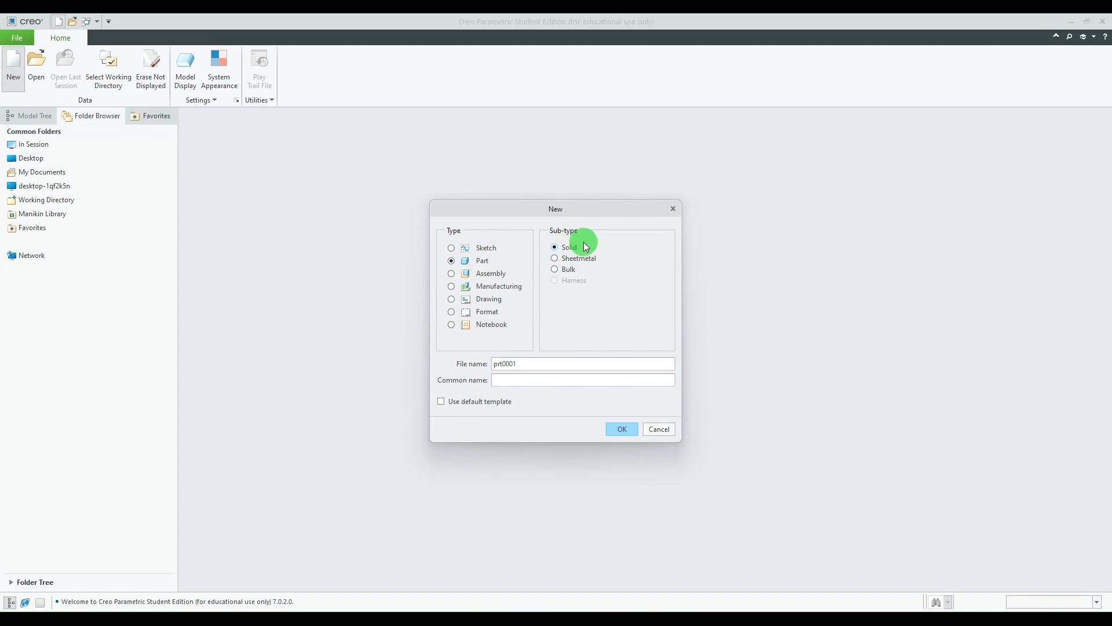
# Create a new solid part named EX-59 using the mmns_part_solid_abs template
pyautogui.moveTo(529, 363); pyautogui.dragTo(462, 368)
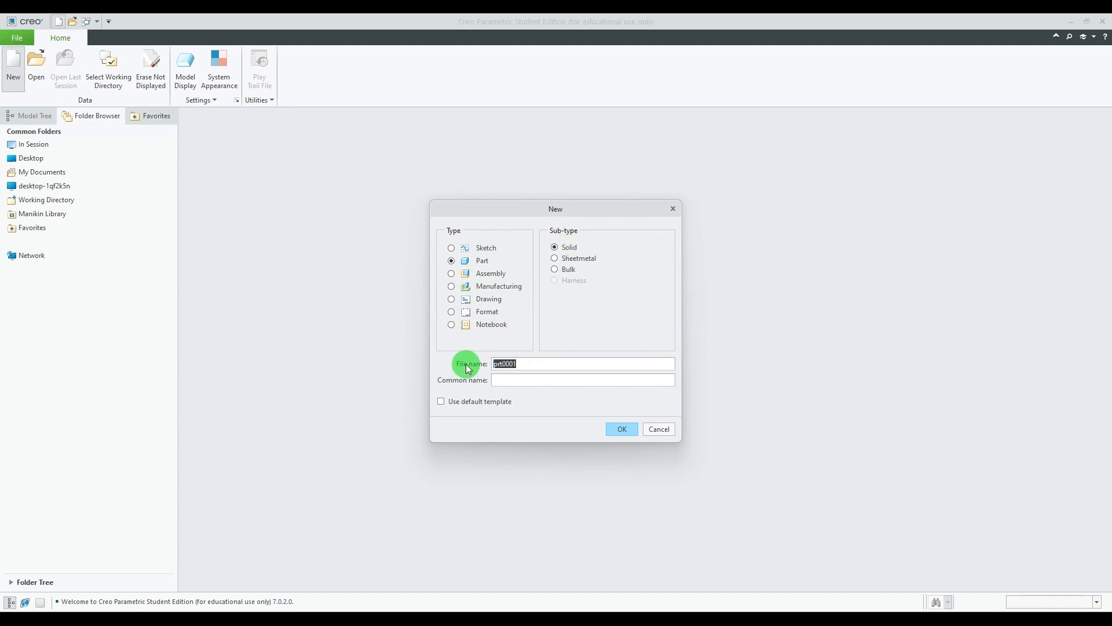
pyautogui.write('EX')
pyautogui.click(632, 427)
pyautogui.scroll(-1, 518, 271)
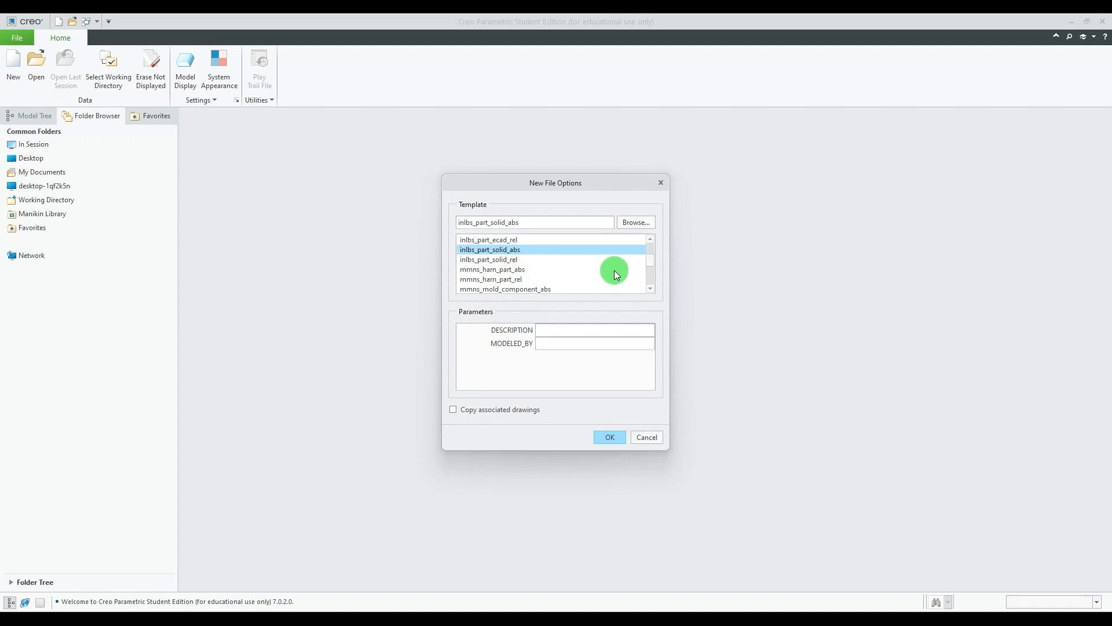
pyautogui.scroll(2, 614, 270)
pyautogui.scroll(-3, 530, 266)
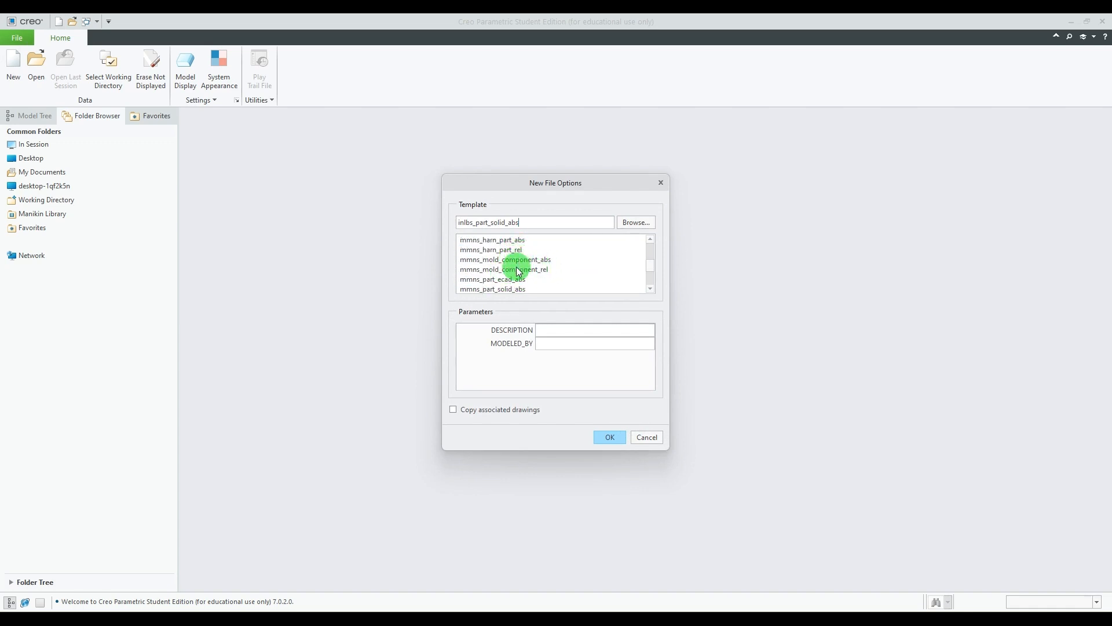
pyautogui.click(520, 289)
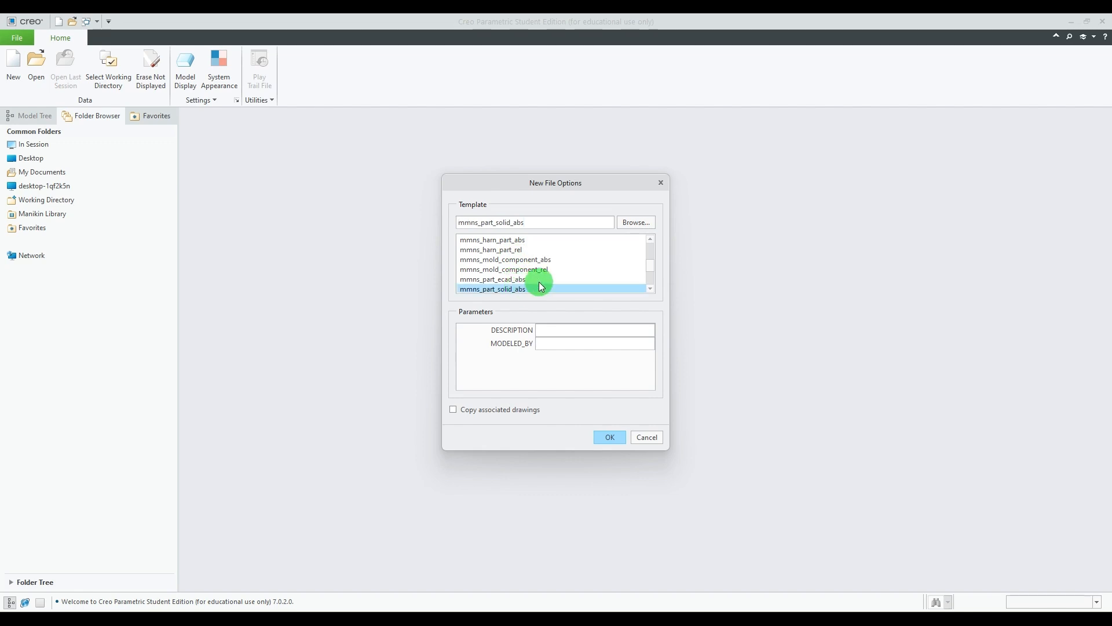
pyautogui.click(618, 443)
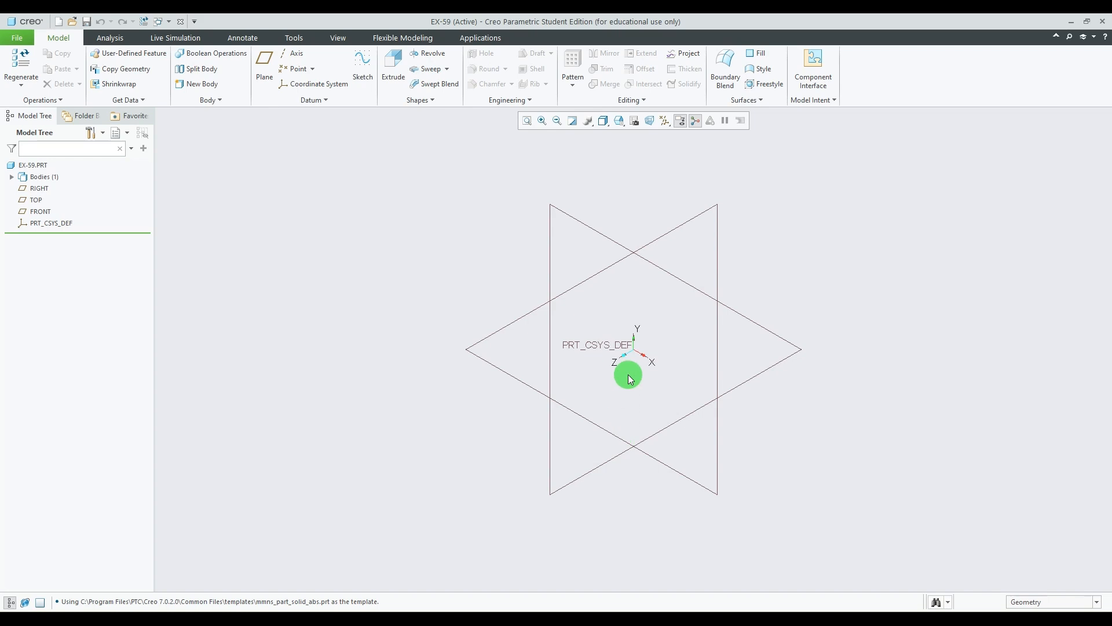
# Start a sketch on the FRONT datum plane and orient the view parallel to the sketch plane
pyautogui.click(599, 234)
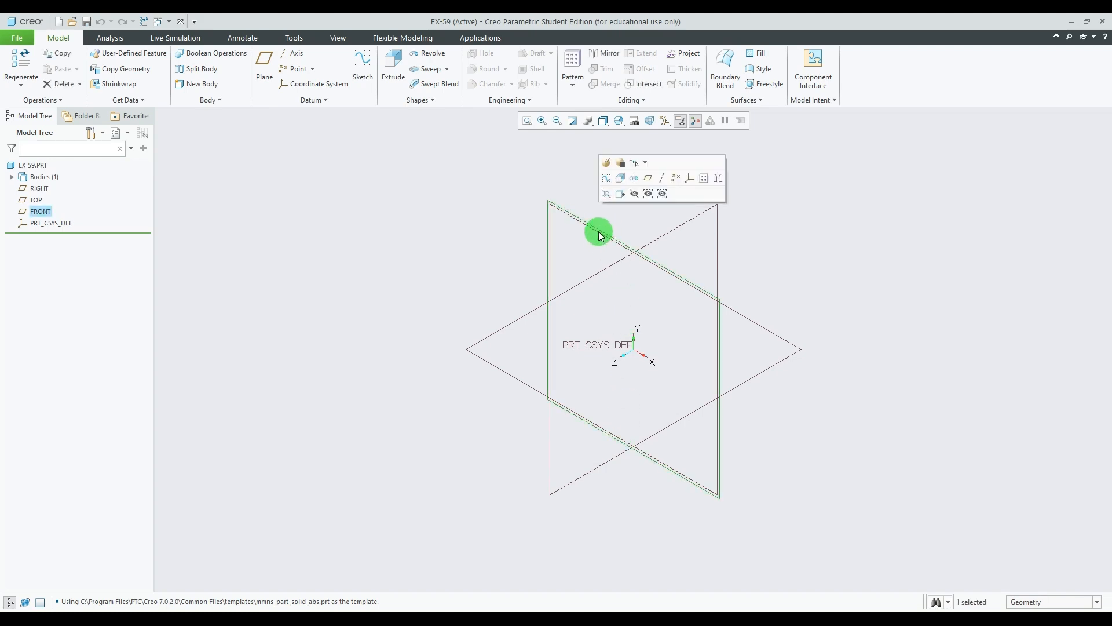
pyautogui.click(606, 178)
pyautogui.click(630, 121)
pyautogui.click(657, 120)
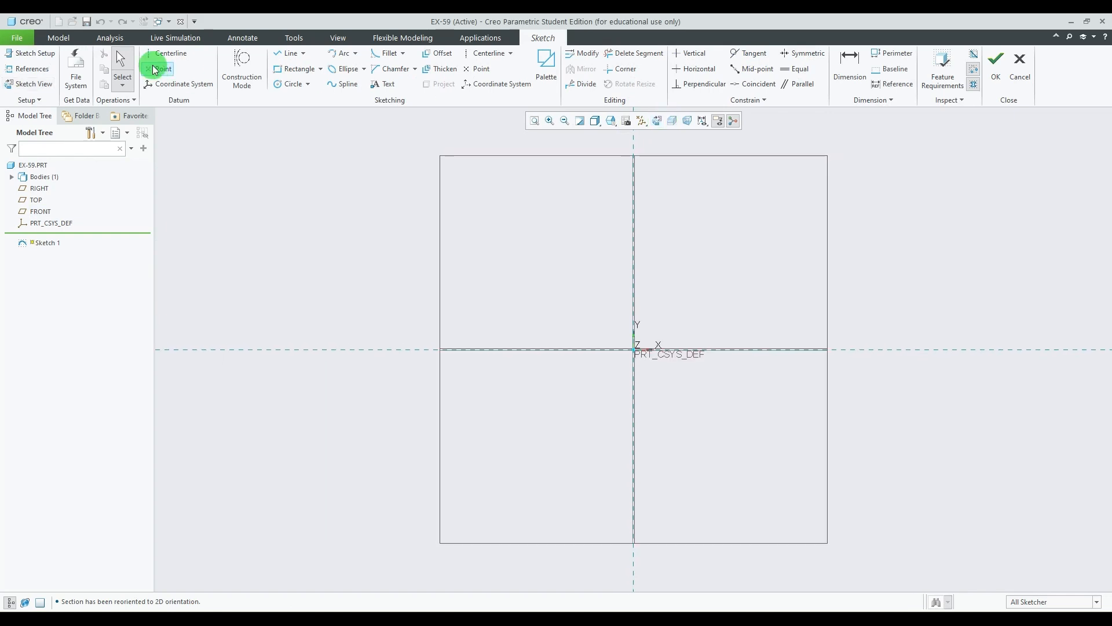
# Sketch a horizontal line from the origin along the positive X axis and set its length to 72 mm
pyautogui.click(288, 53)
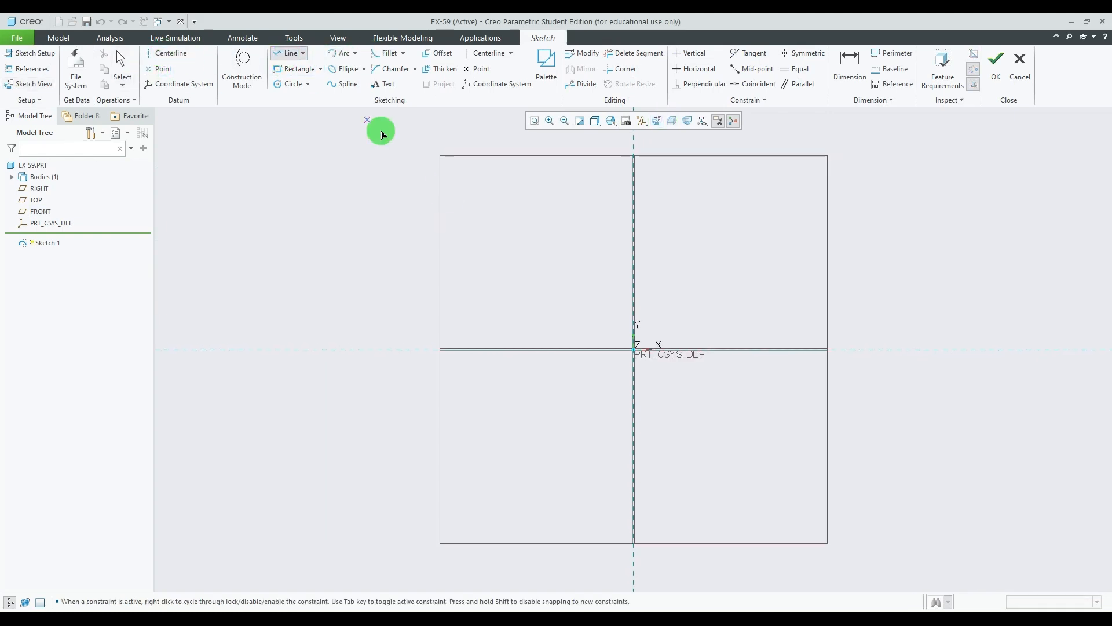
pyautogui.click(634, 355)
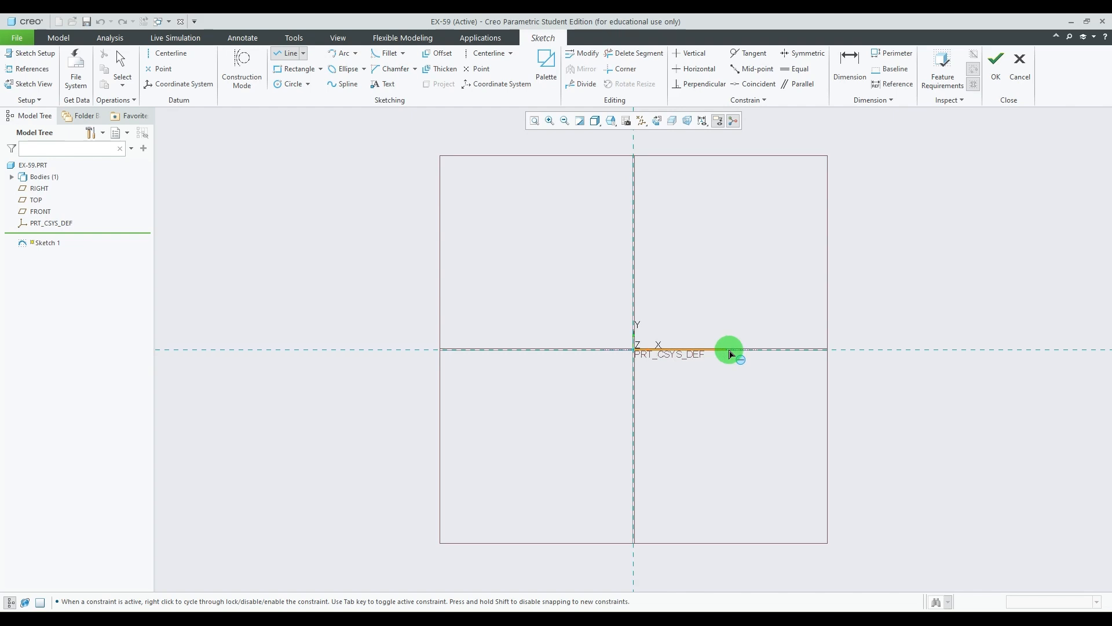
pyautogui.click(730, 377)
pyautogui.middleClick(707, 335)
pyautogui.middleClick(659, 389)
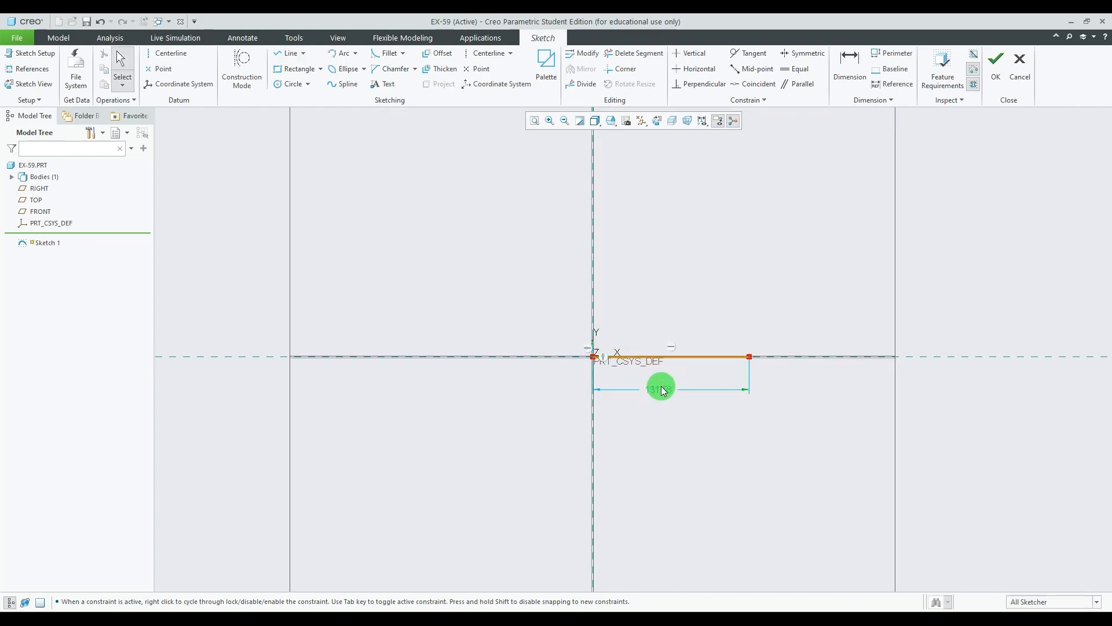
pyautogui.click(750, 604)
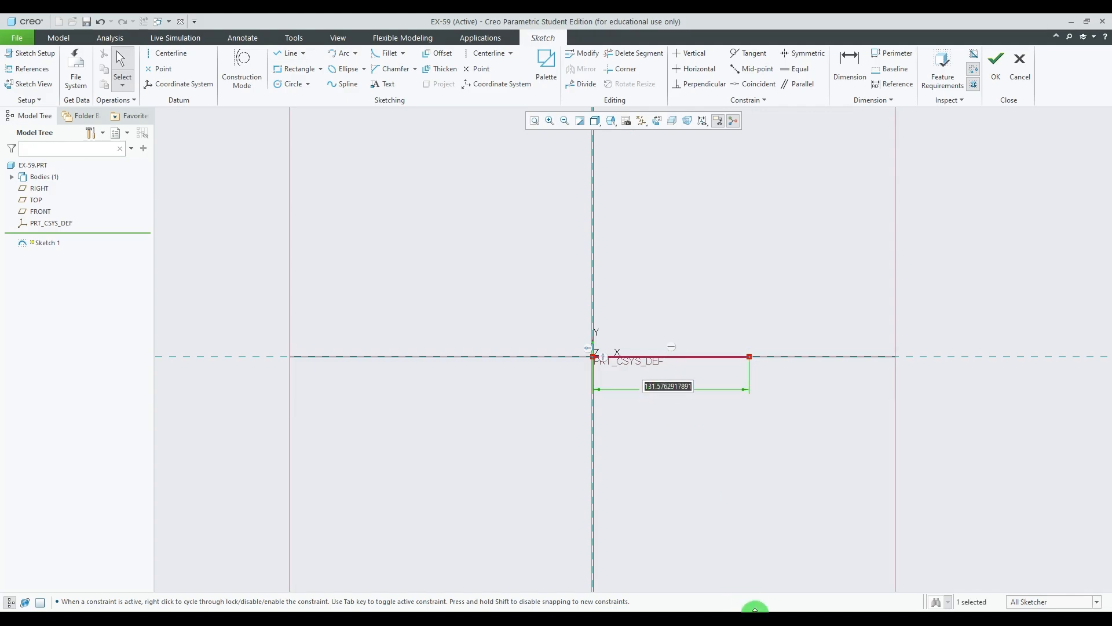
pyautogui.hotkey('alt', 'Tab')
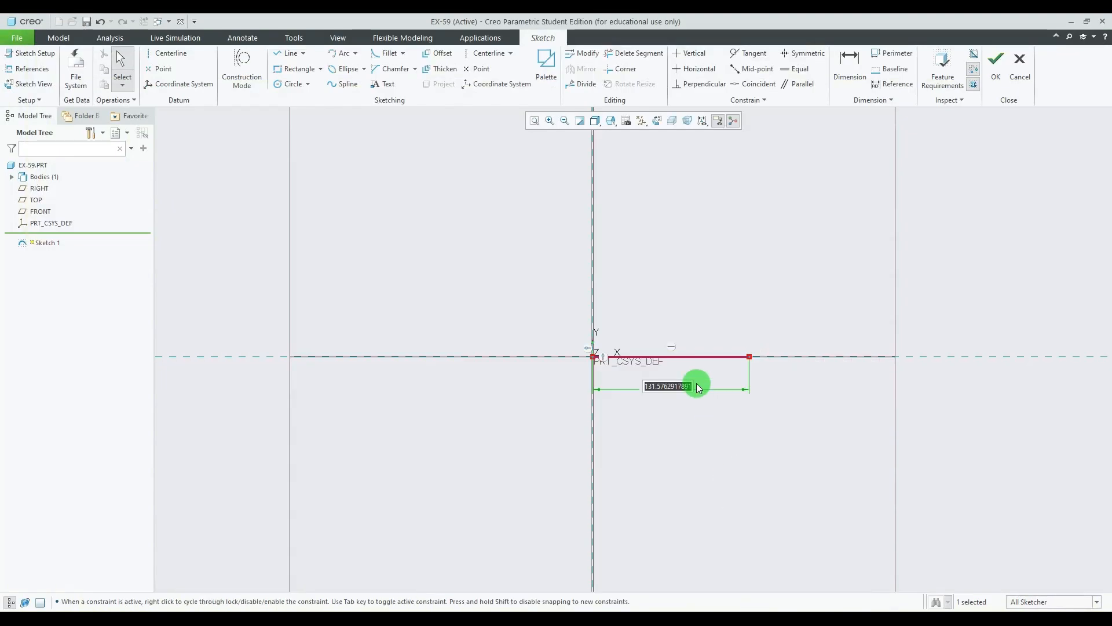
pyautogui.press('Return')
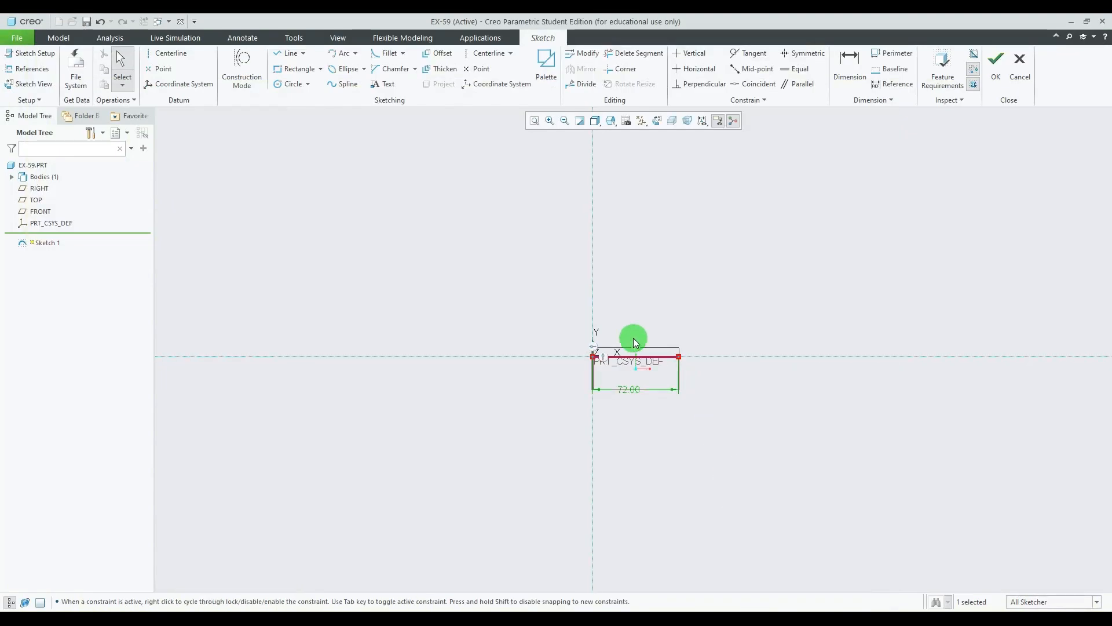
# Close the profile above the base line with a left upright about 69 mm high and 12 mm wide and a middle block about 19 by 17 mm
pyautogui.click(288, 53)
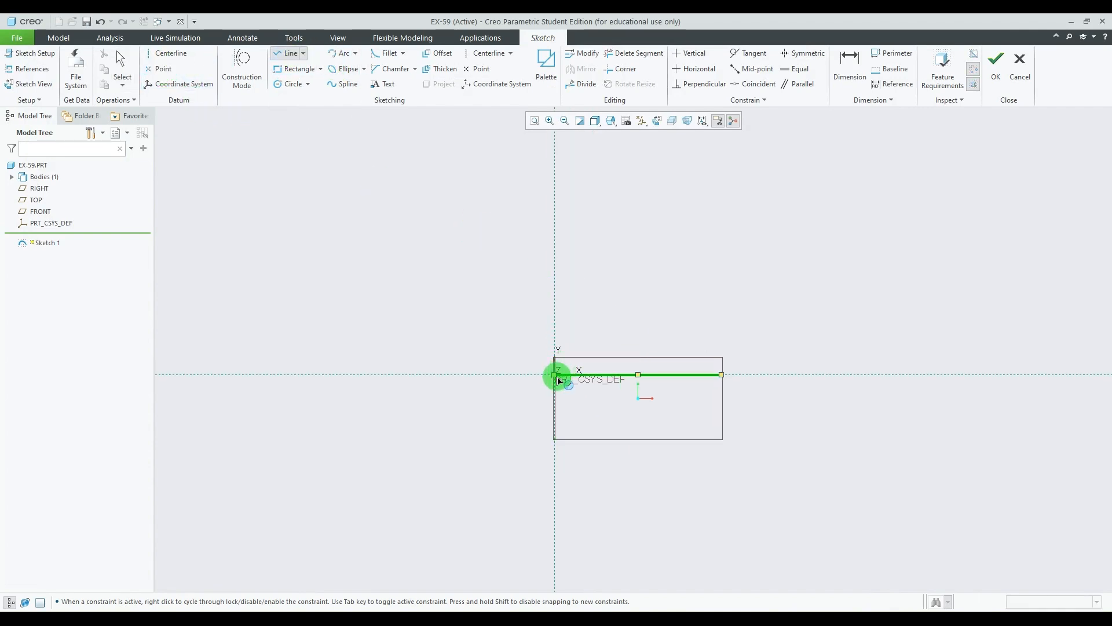
pyautogui.click(556, 375)
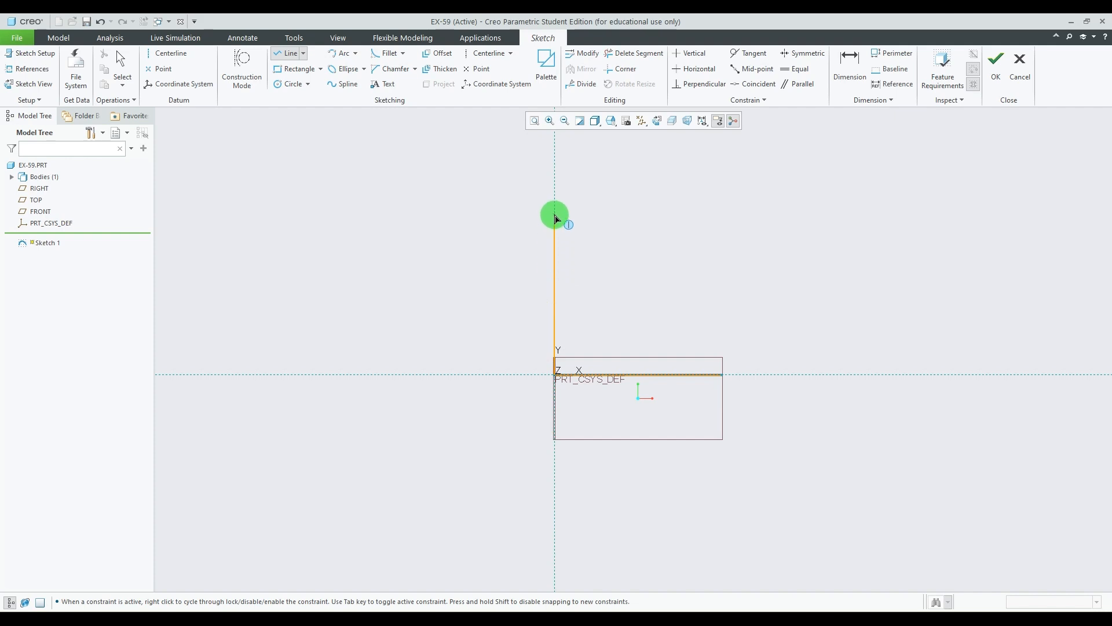
pyautogui.click(555, 215)
pyautogui.click(582, 215)
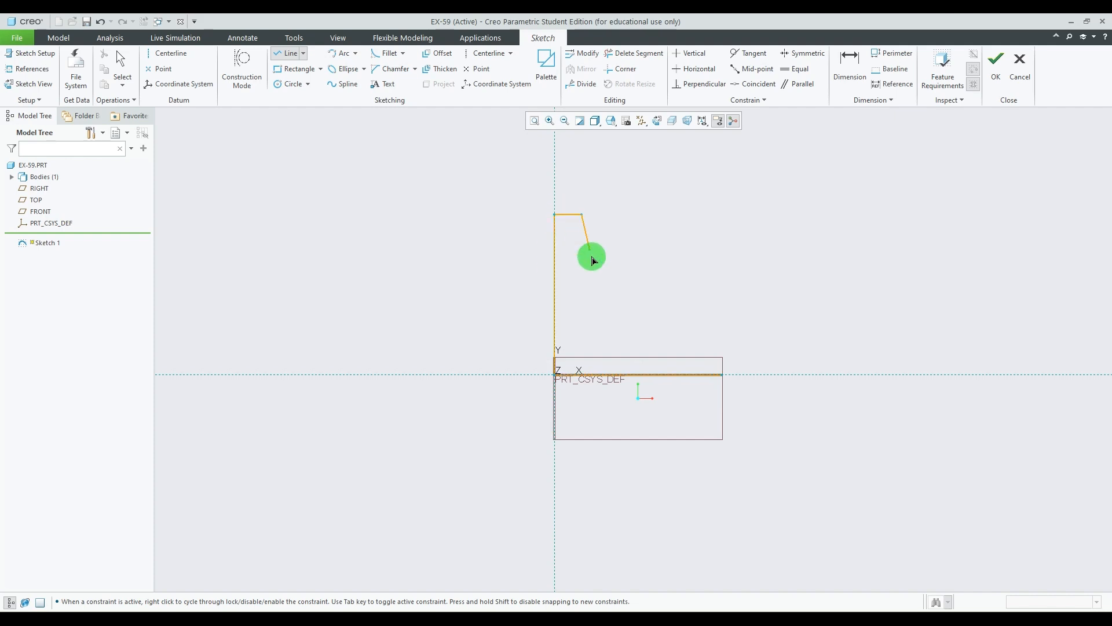
pyautogui.click(583, 344)
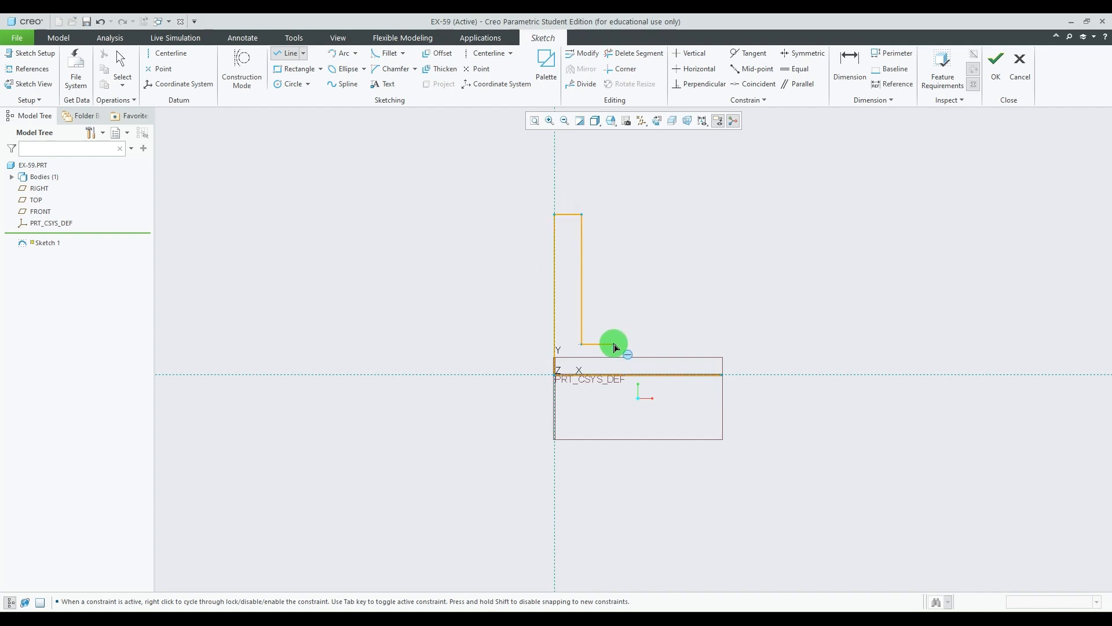
pyautogui.click(615, 345)
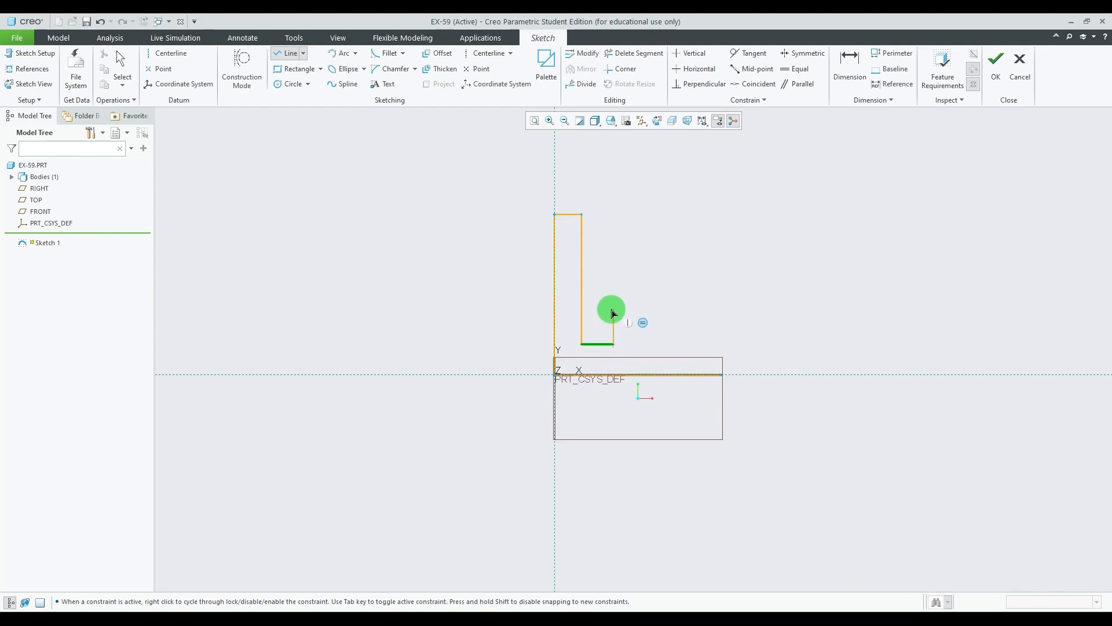
pyautogui.click(614, 305)
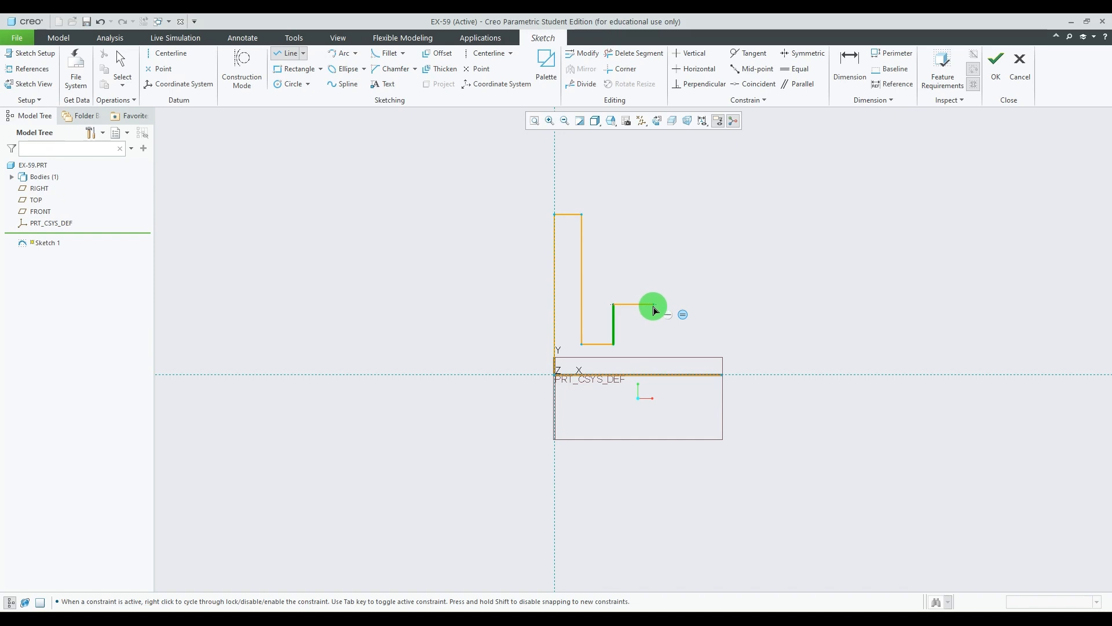
pyautogui.click(660, 305)
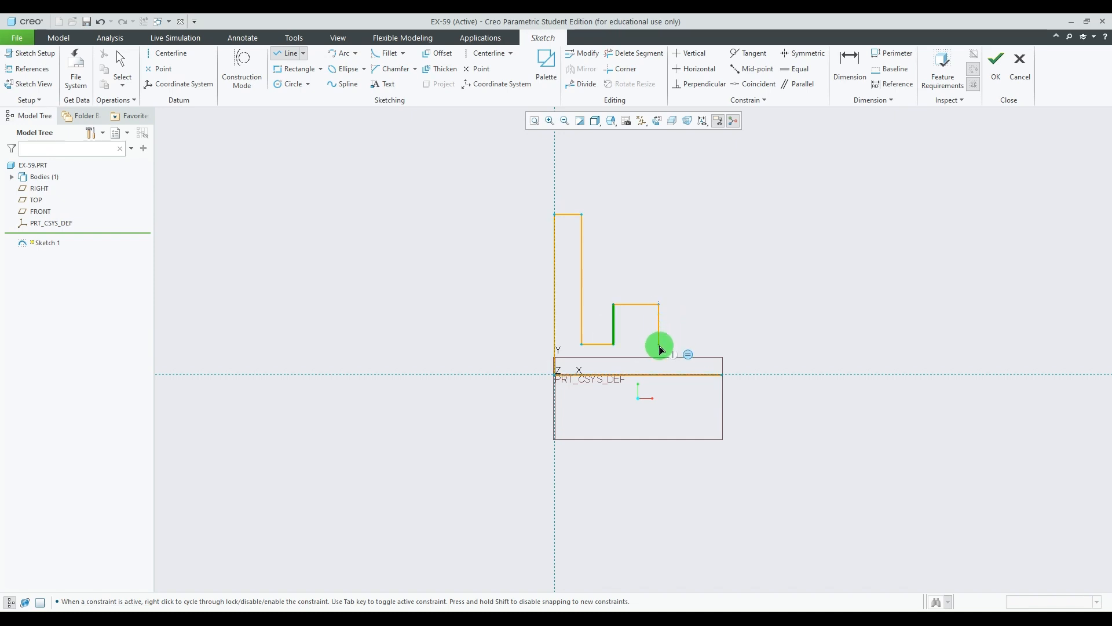
pyautogui.click(659, 344)
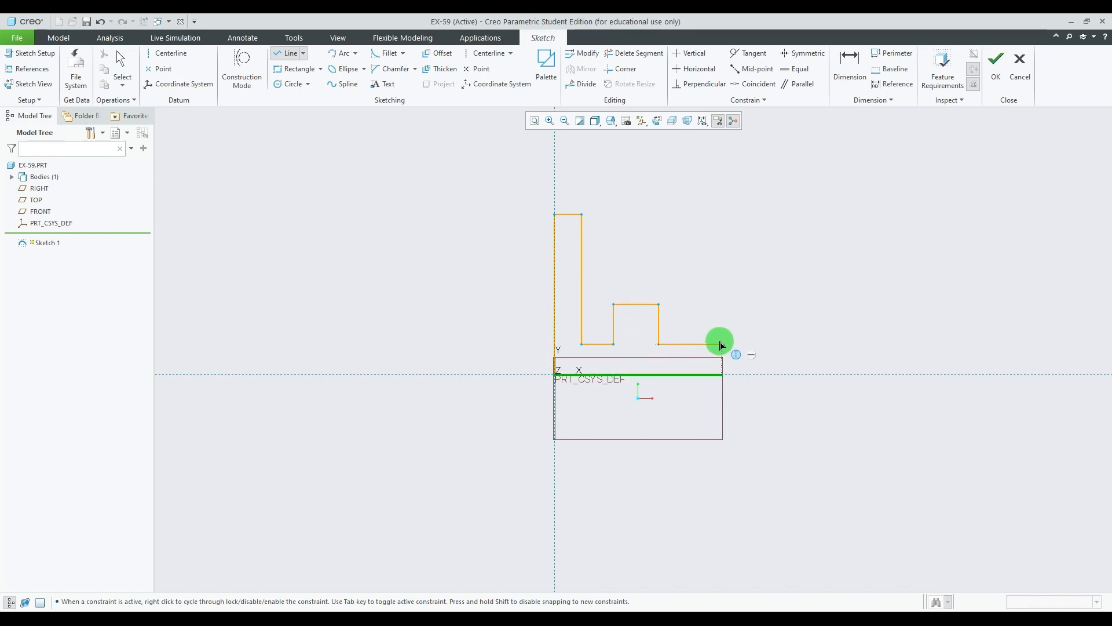
pyautogui.click(721, 345)
pyautogui.click(723, 375)
pyautogui.middleClick(805, 251)
pyautogui.middleClick(840, 311)
pyautogui.scroll(-2, 721, 282)
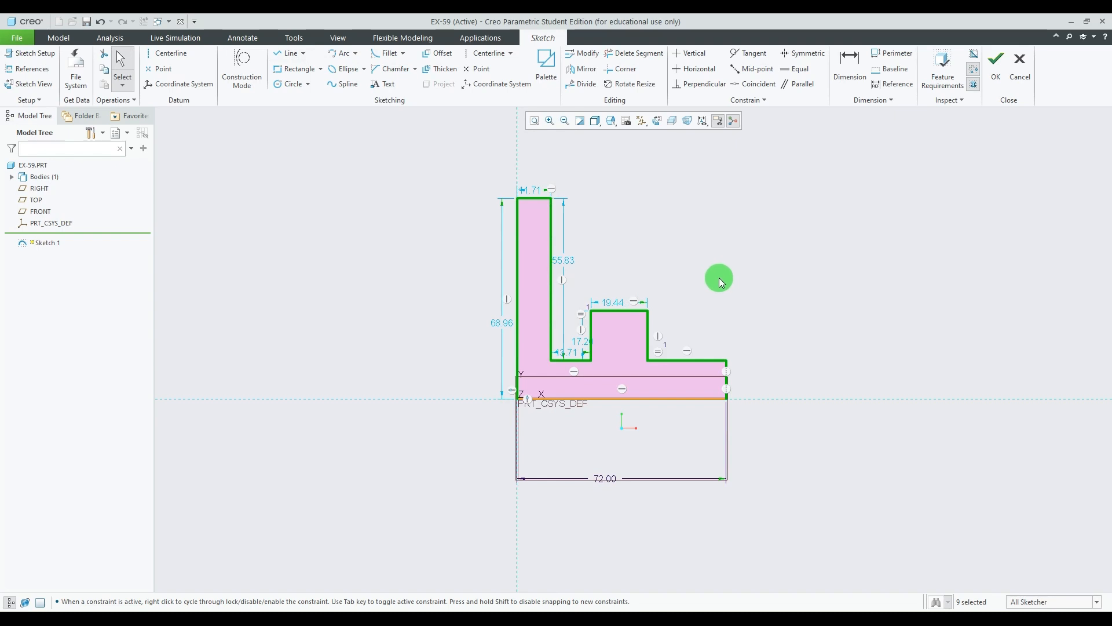
# Set the left upright's overall height to 68 mm and its width to 8 mm
pyautogui.doubleClick(502, 324)
pyautogui.press('Return')
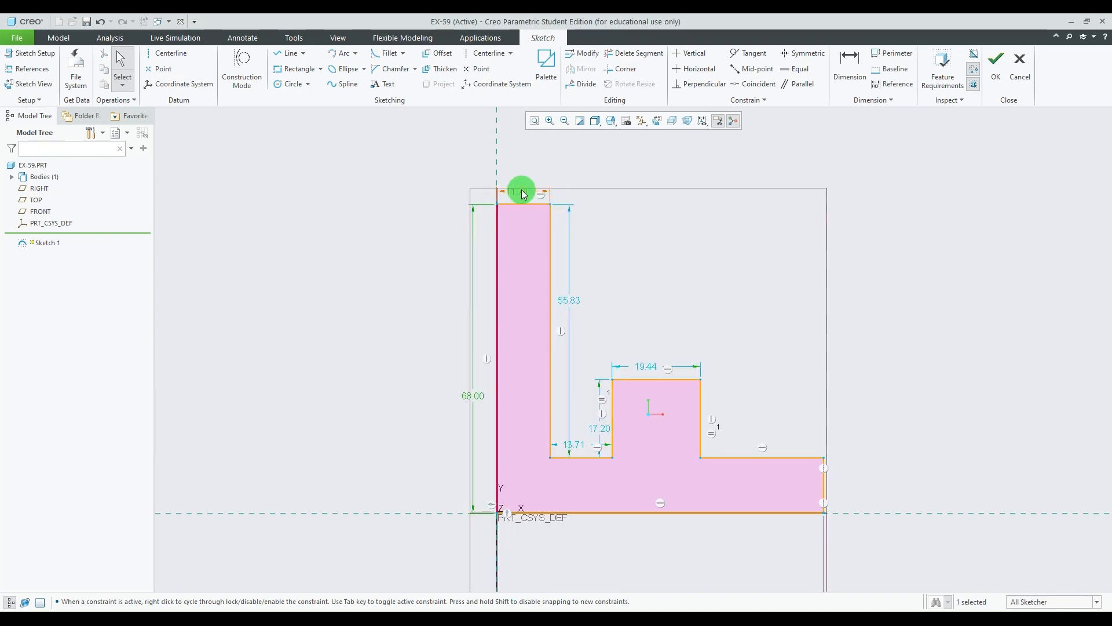
pyautogui.click(522, 166)
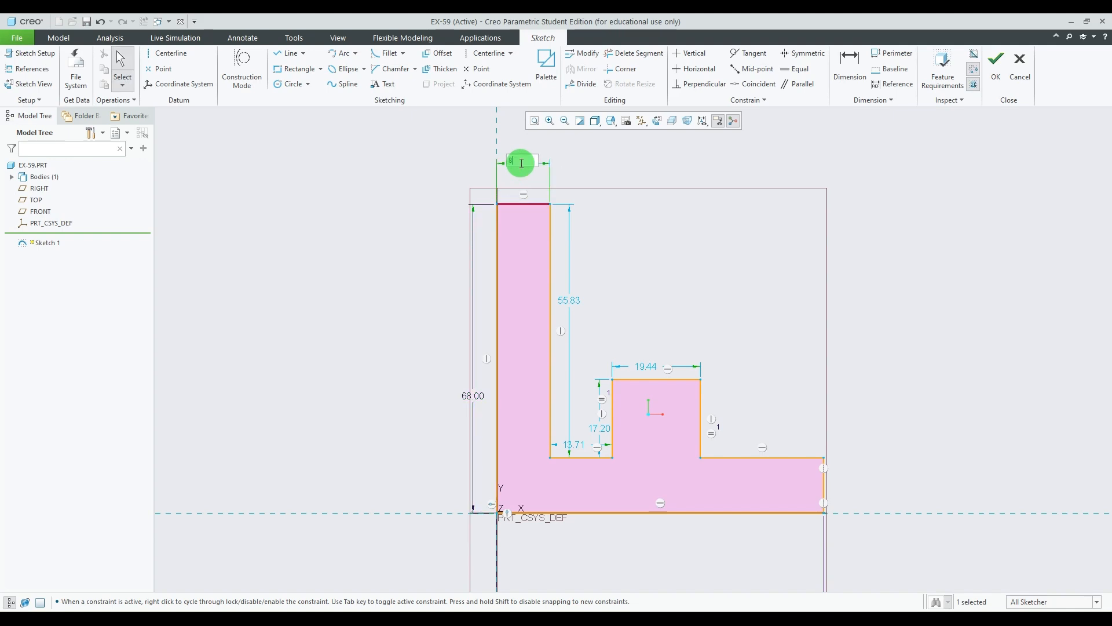
pyautogui.write('8')
pyautogui.press('Return')
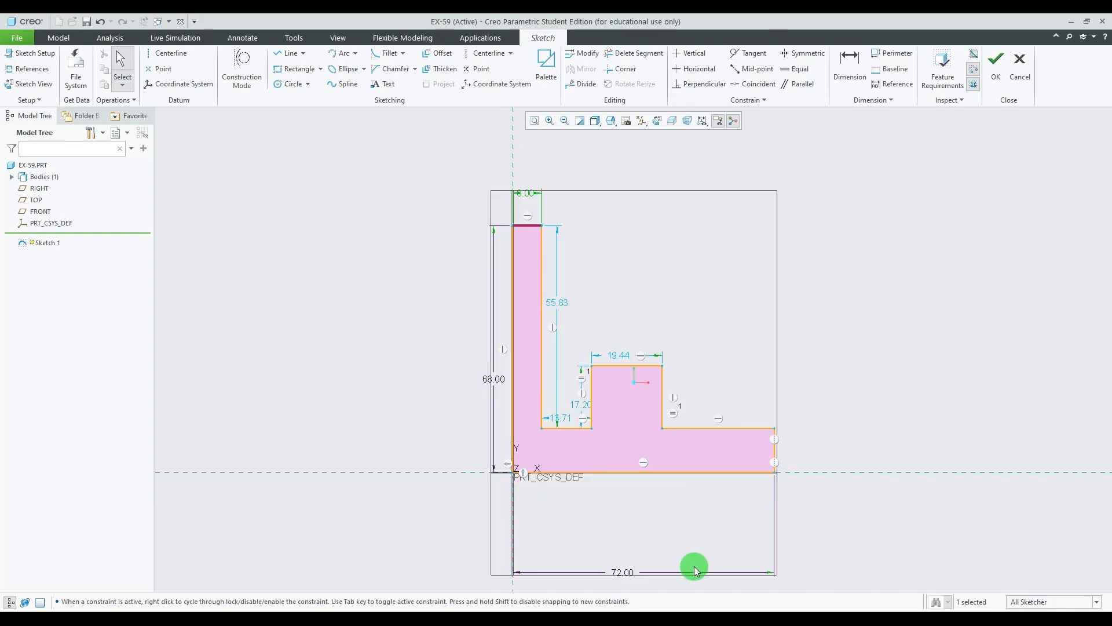
# Check the reference drawing and dimension the distance from the profile's left edge to the middle block's left side as 20 mm
pyautogui.hotkey('alt', 'Tab')
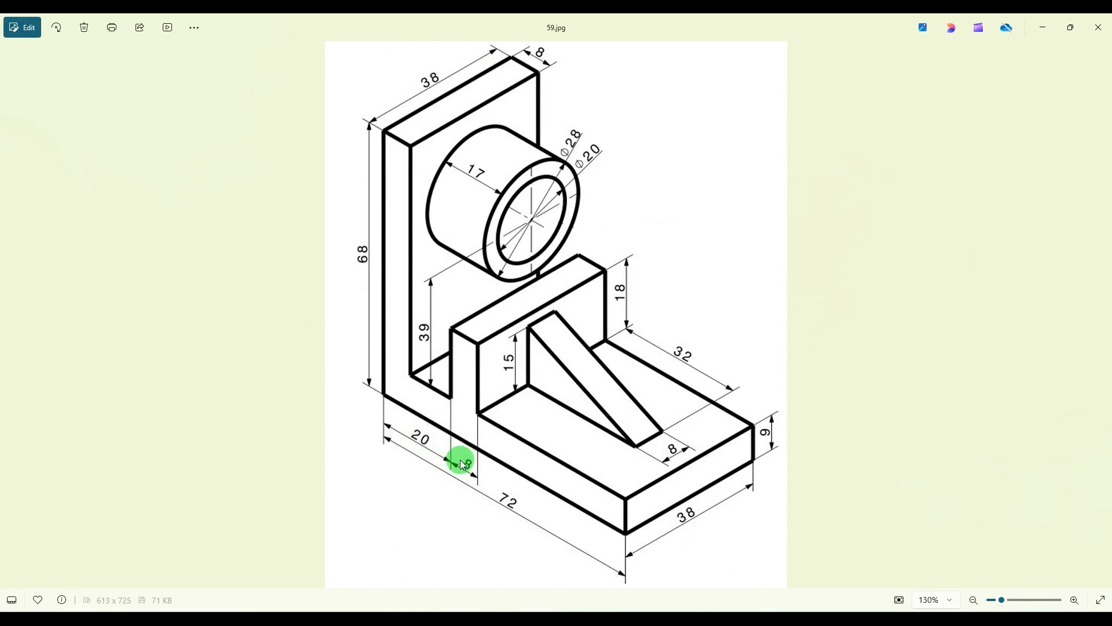
pyautogui.hotkey('alt', 'Tab')
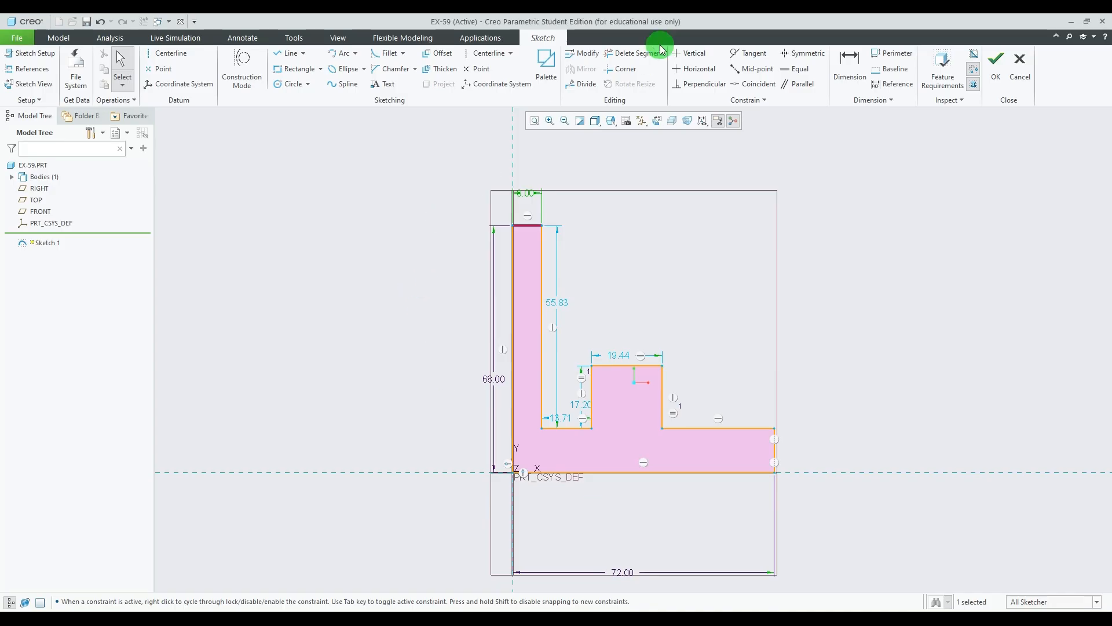
pyautogui.click(847, 64)
pyautogui.click(512, 441)
pyautogui.click(591, 415)
pyautogui.middleClick(554, 514)
pyautogui.write('20')
pyautogui.press('Return')
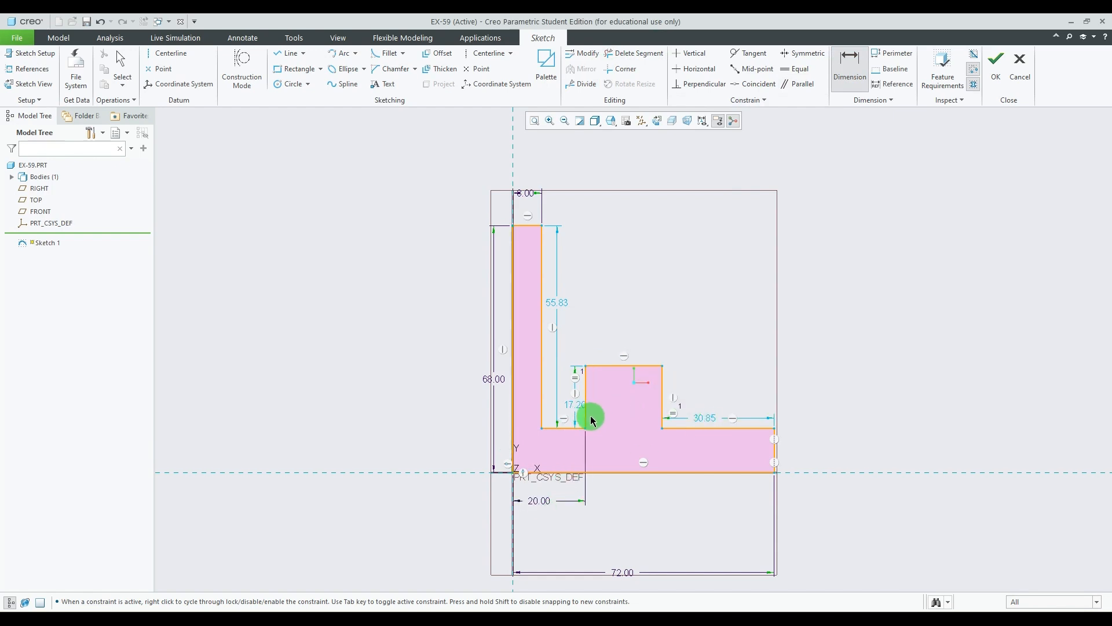
# Dimension the middle block's width as 8 mm and the base's thickness at its right end as 9 mm
pyautogui.click(618, 366)
pyautogui.middleClick(626, 316)
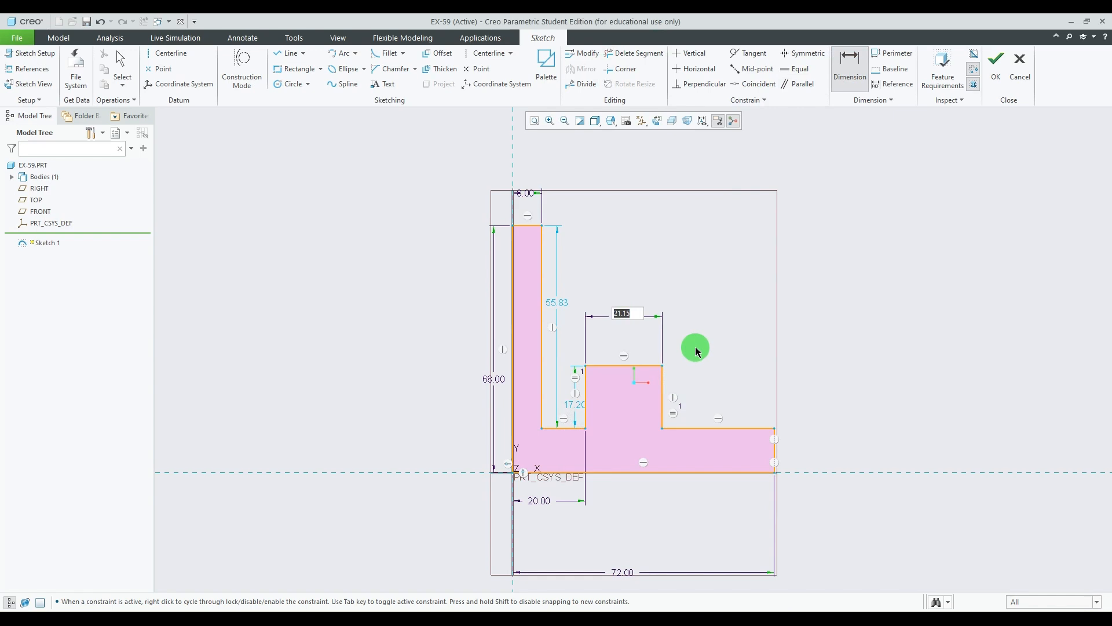
pyautogui.press('Return')
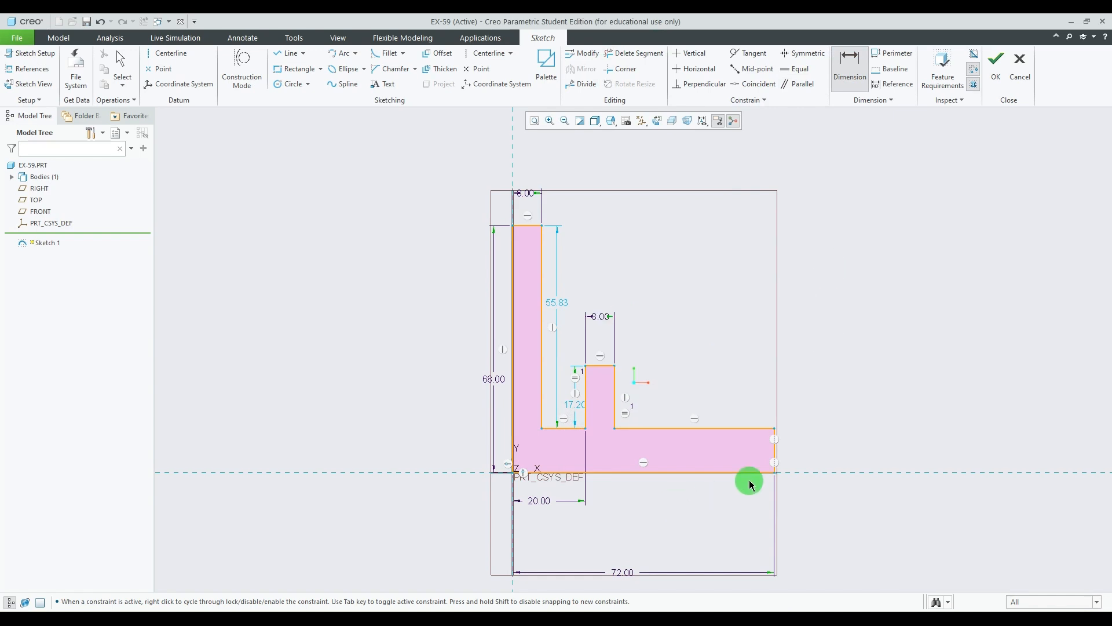
pyautogui.click(777, 455)
pyautogui.middleClick(800, 449)
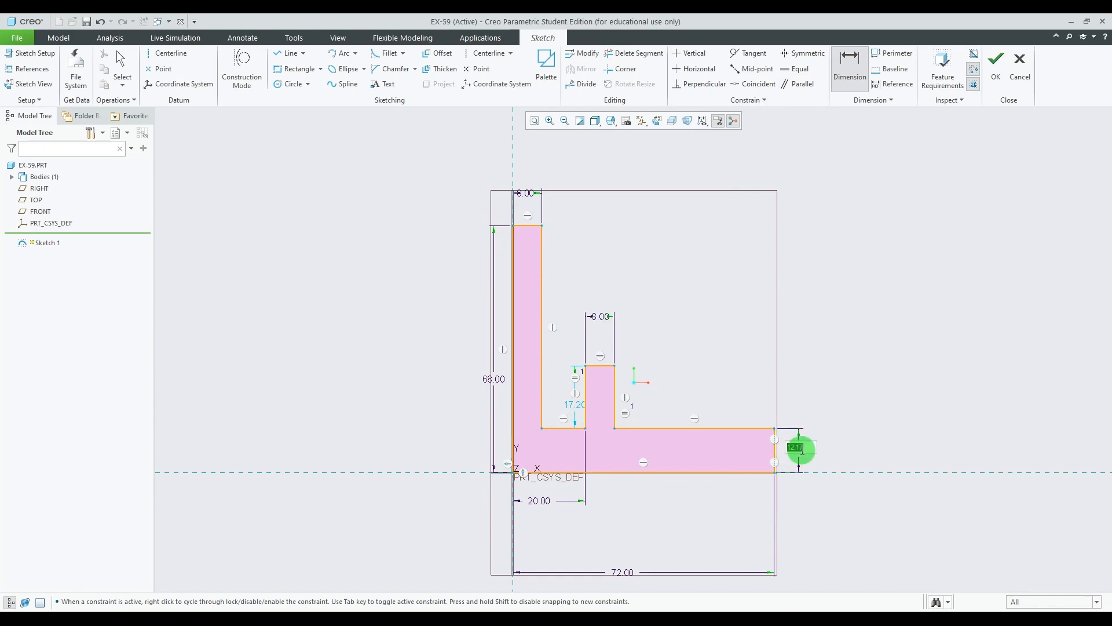
pyautogui.write('9')
pyautogui.press('Return')
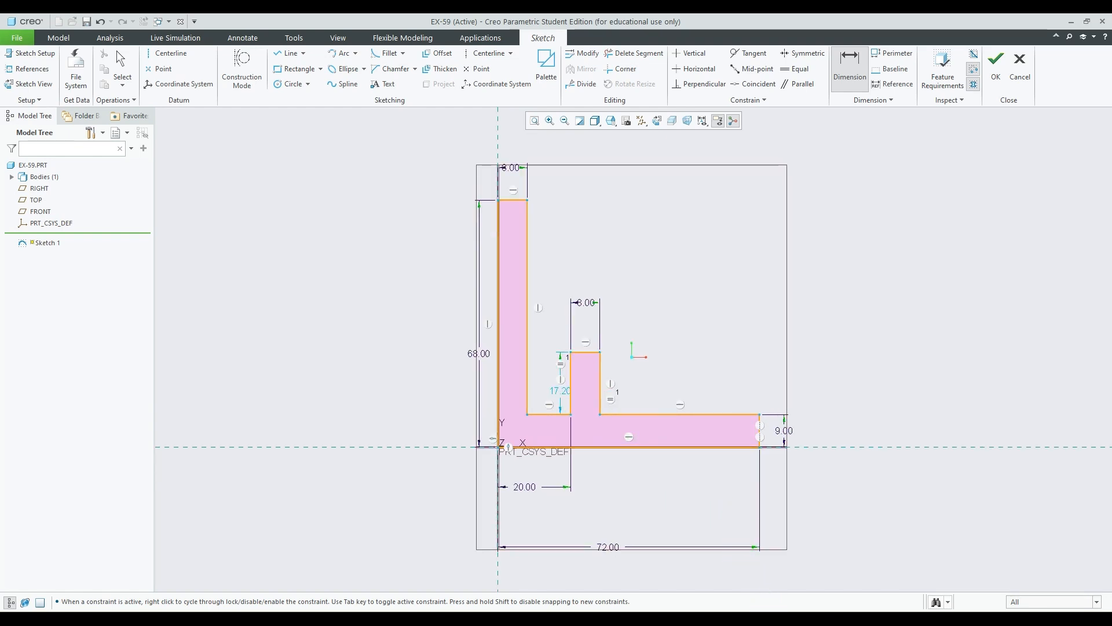
# Check the reference drawing and set the middle block's height above the base to 18 mm
pyautogui.hotkey('alt', 'Tab')
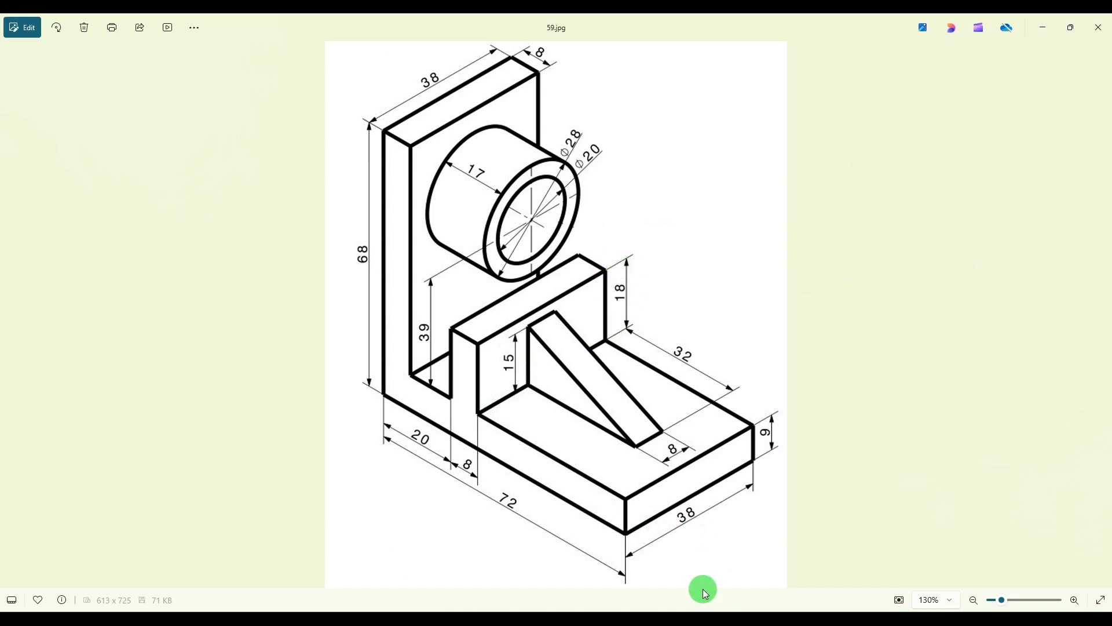
pyautogui.hotkey('alt', 'Tab')
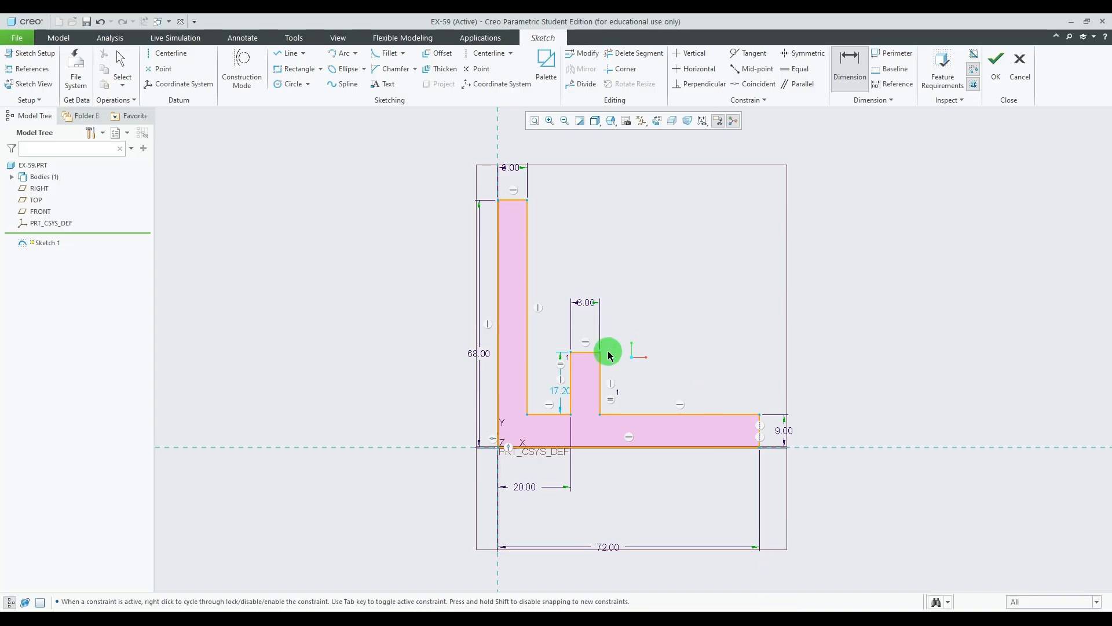
pyautogui.doubleClick(559, 393)
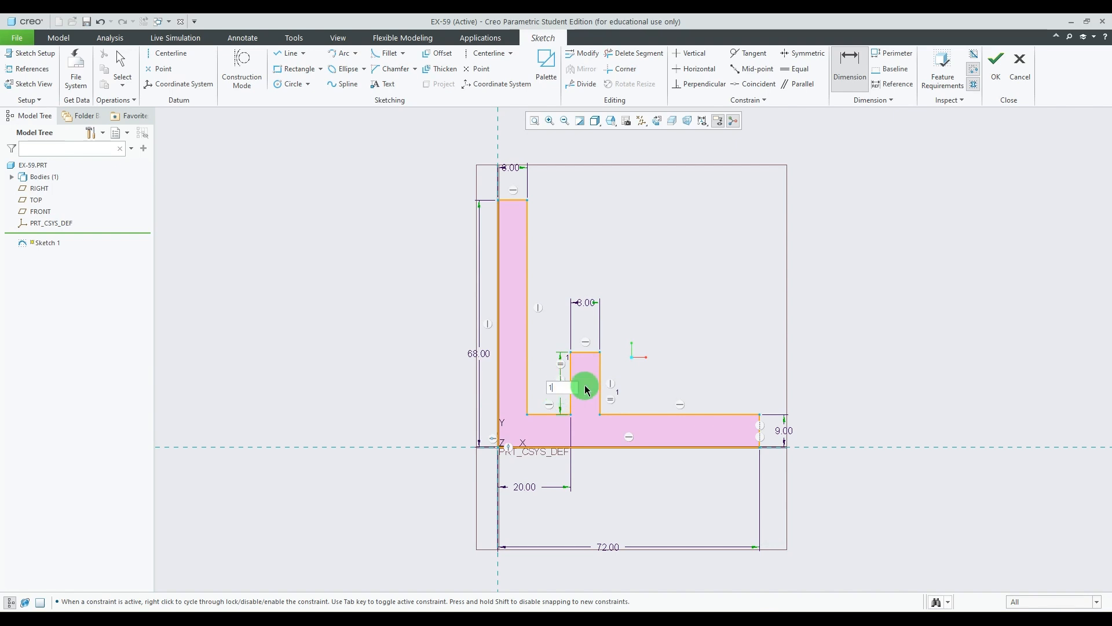
pyautogui.press('Return')
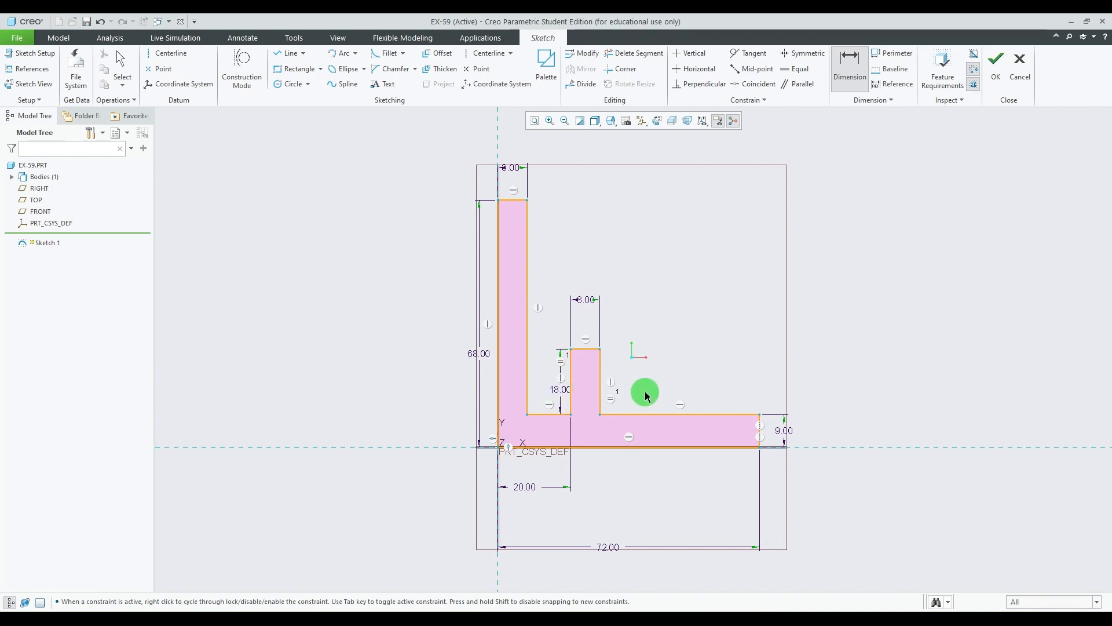
# Review the dimensioned side profile and finish the sketch
pyautogui.scroll(2, 527, 402)
pyautogui.scroll(-1, 630, 434)
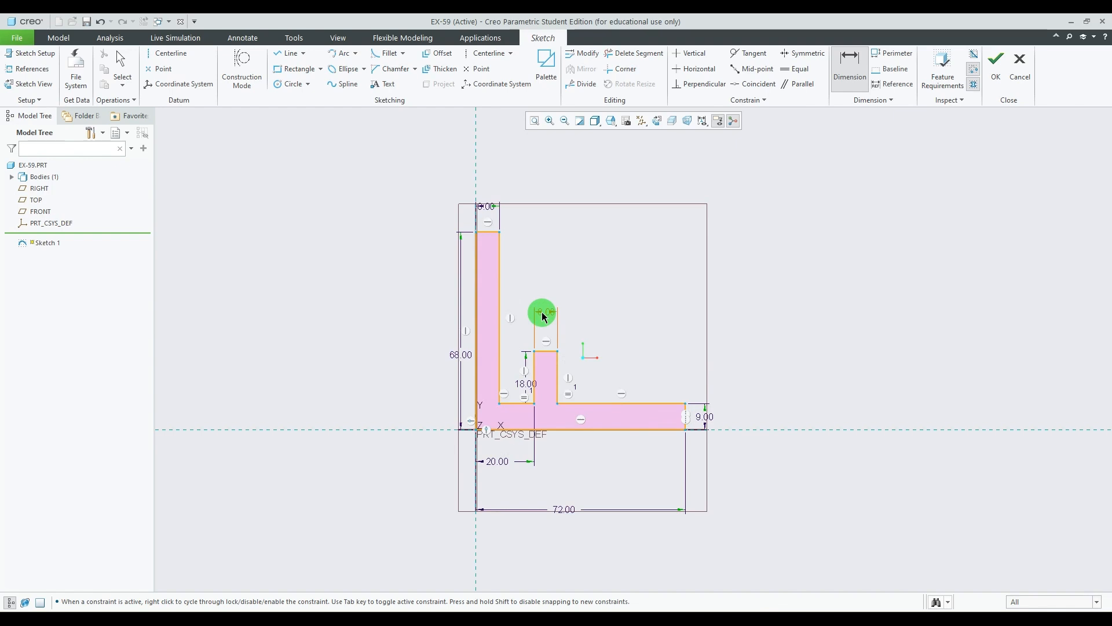
pyautogui.scroll(-1, 538, 435)
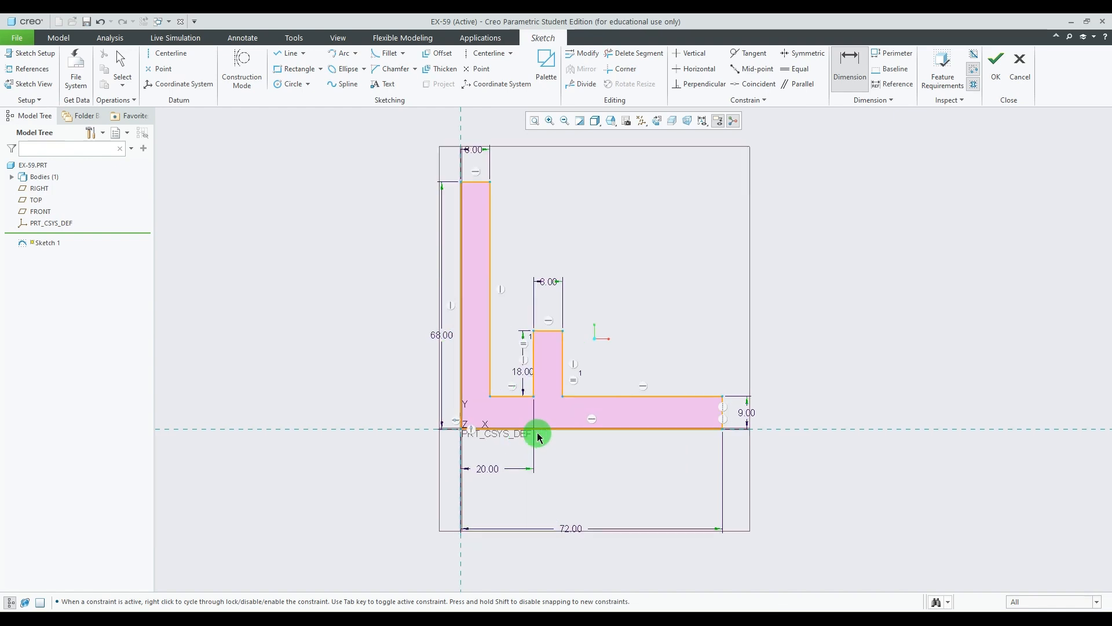
pyautogui.click(547, 284)
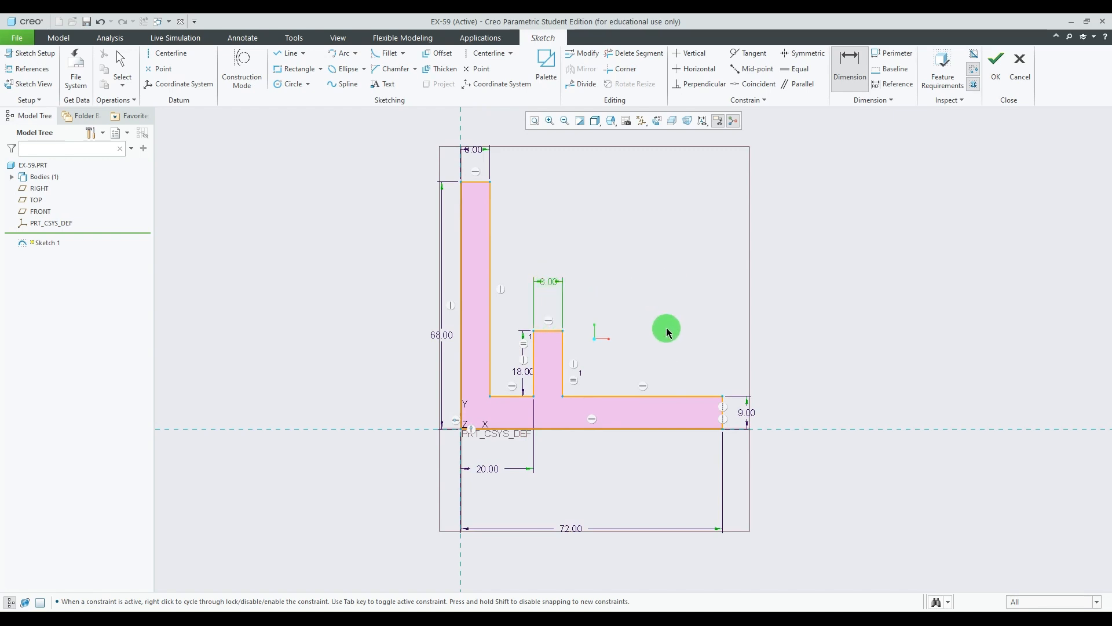
pyautogui.scroll(-1, 606, 394)
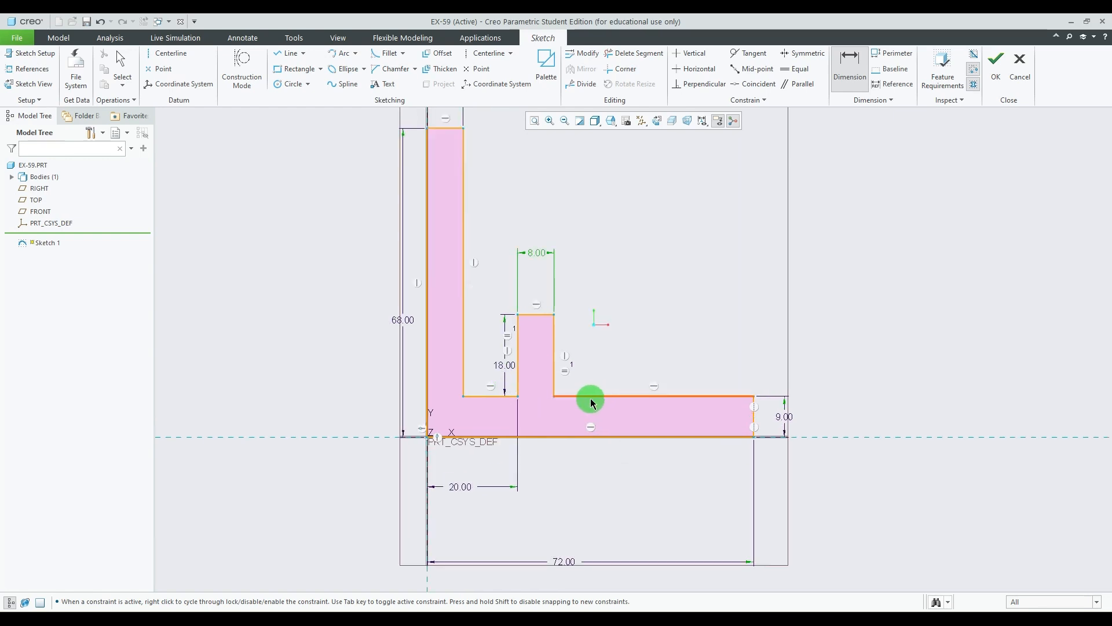
pyautogui.scroll(-1, 621, 440)
pyautogui.scroll(-1, 615, 444)
pyautogui.scroll(2, 612, 444)
pyautogui.scroll(2, 613, 444)
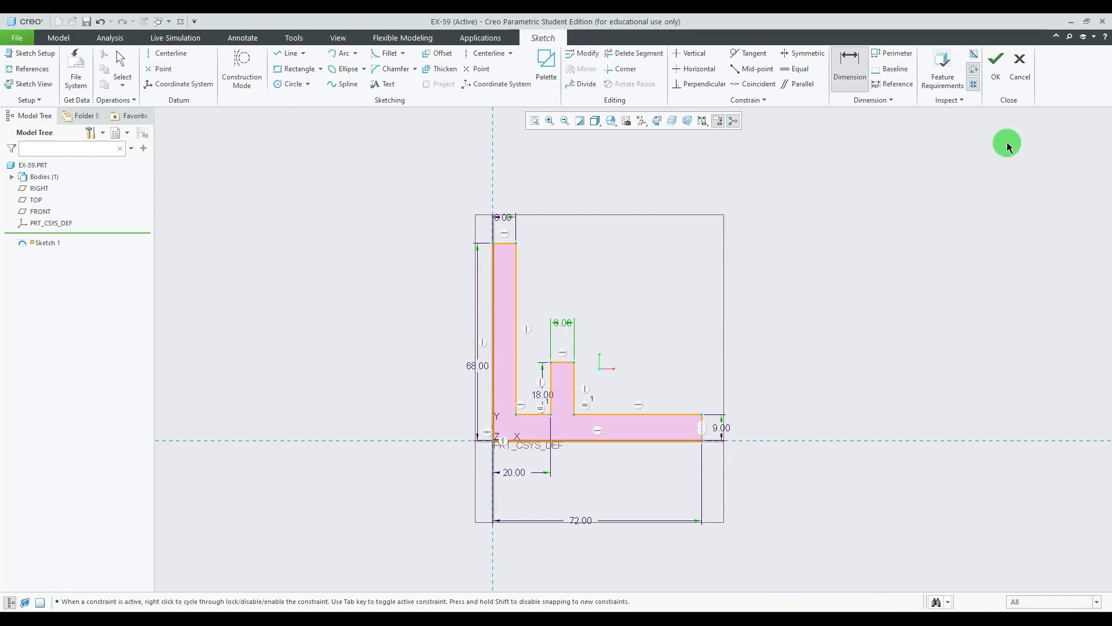
pyautogui.click(998, 72)
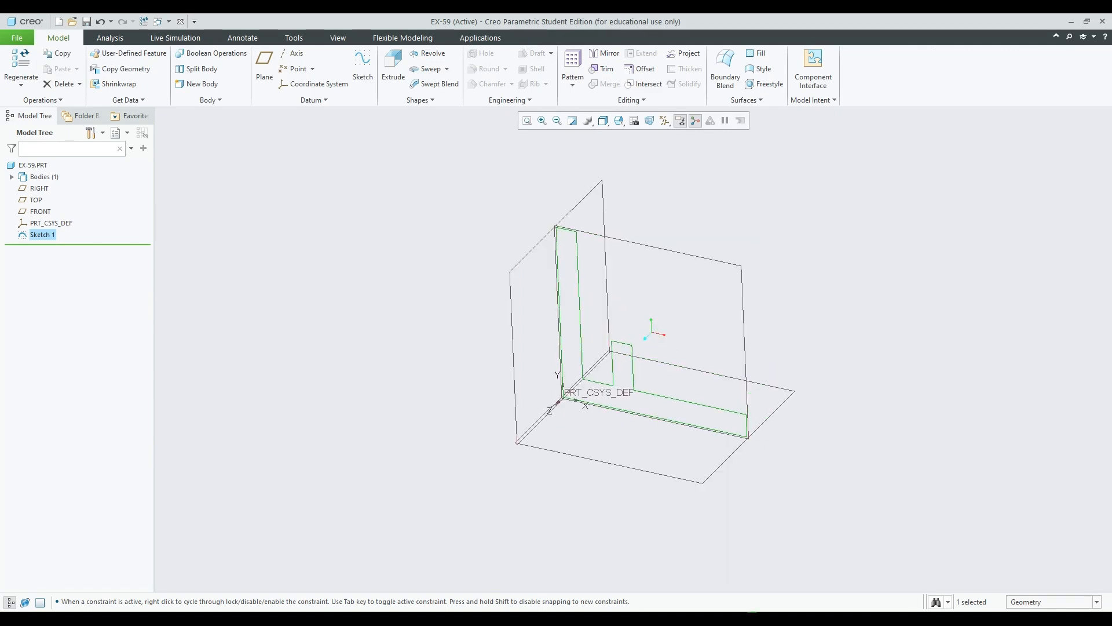
# Extrude the side profile as a solid, symmetrically about the sketch plane, to a depth of 38 mm
pyautogui.click(753, 623)
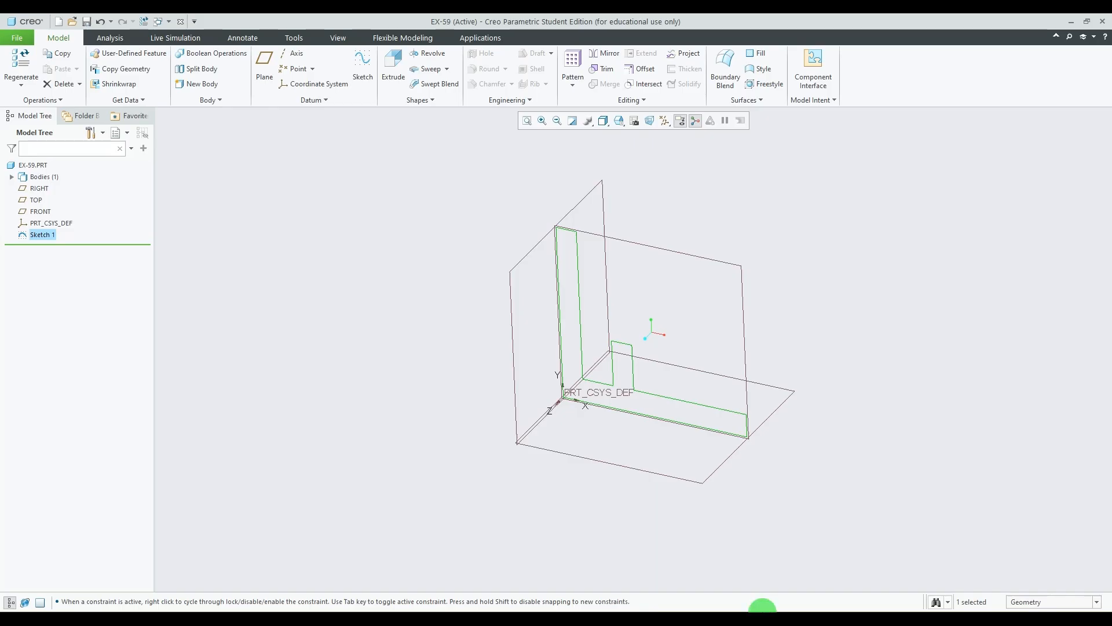
pyautogui.click(762, 609)
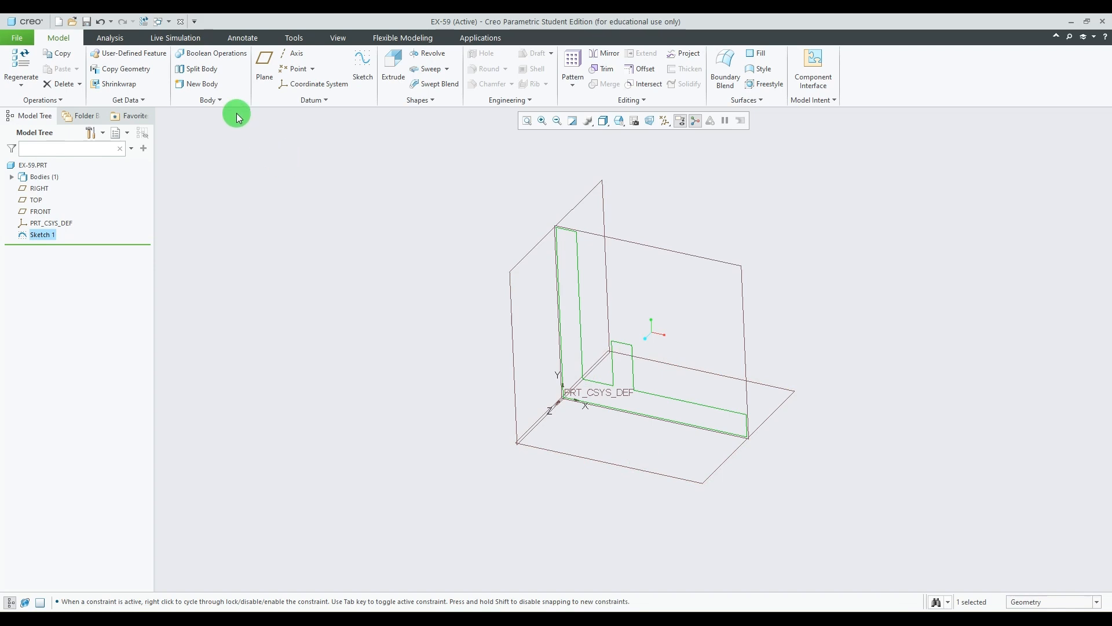
pyautogui.click(396, 62)
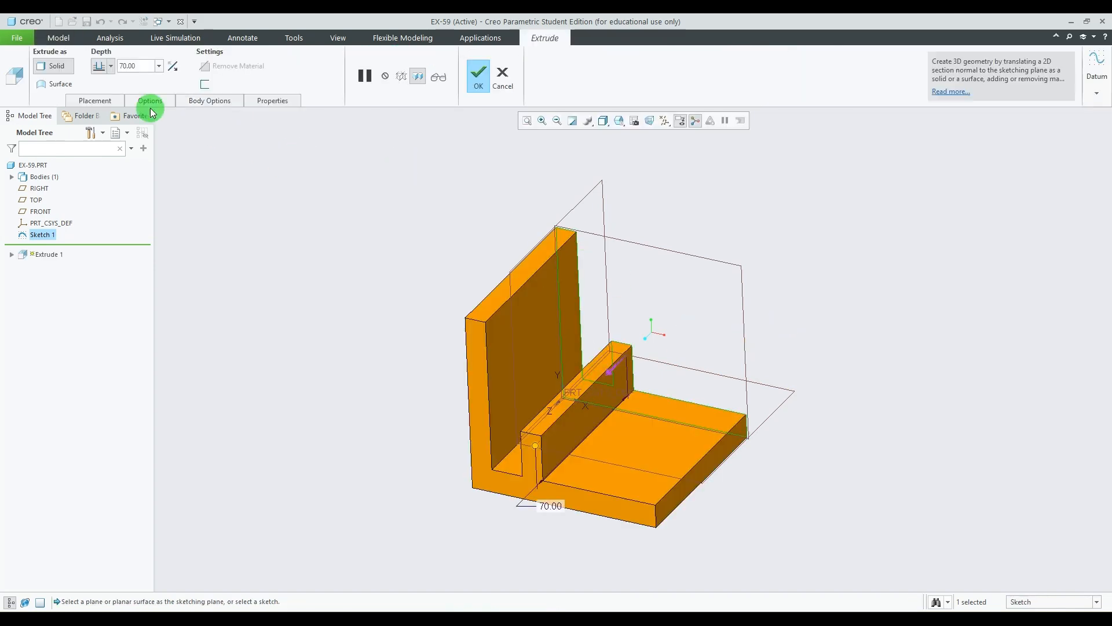
pyautogui.click(110, 65)
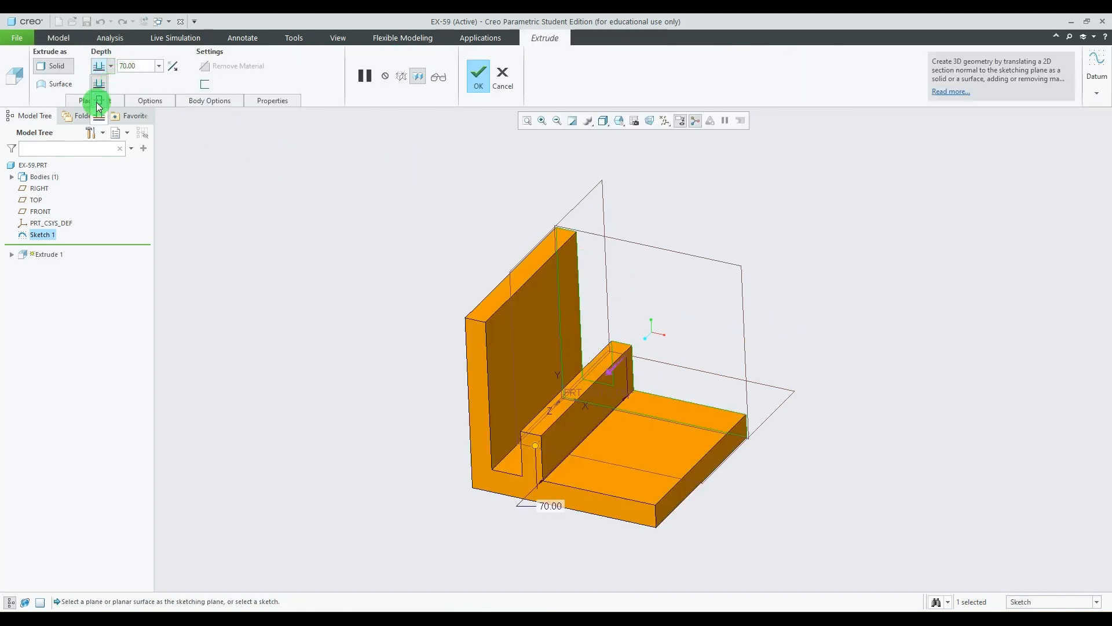
pyautogui.click(99, 103)
pyautogui.doubleClick(119, 66)
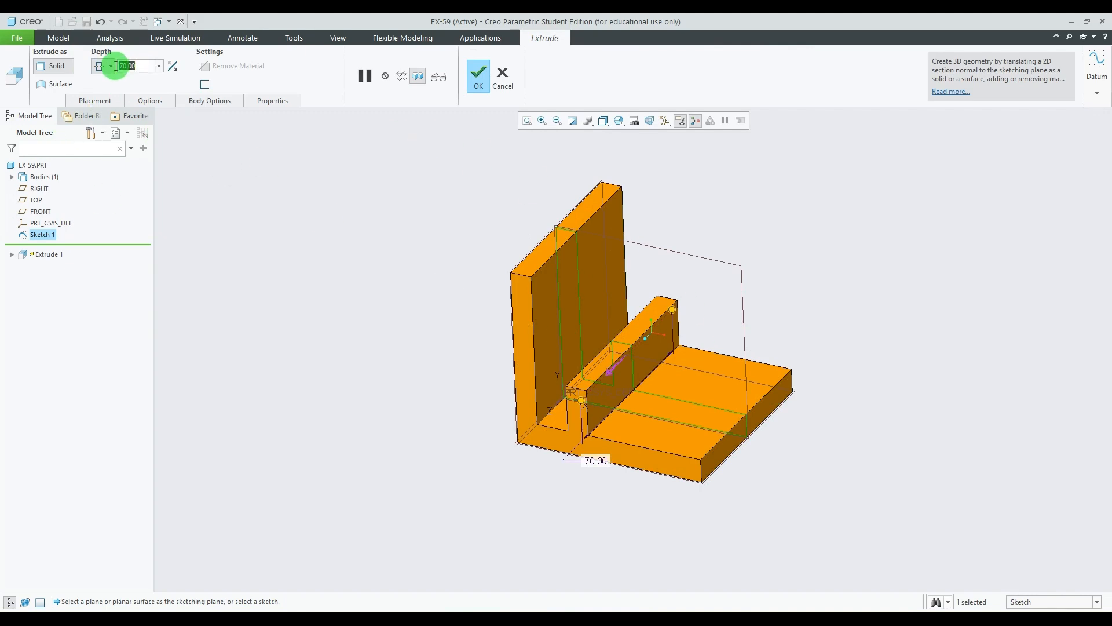
pyautogui.write('38')
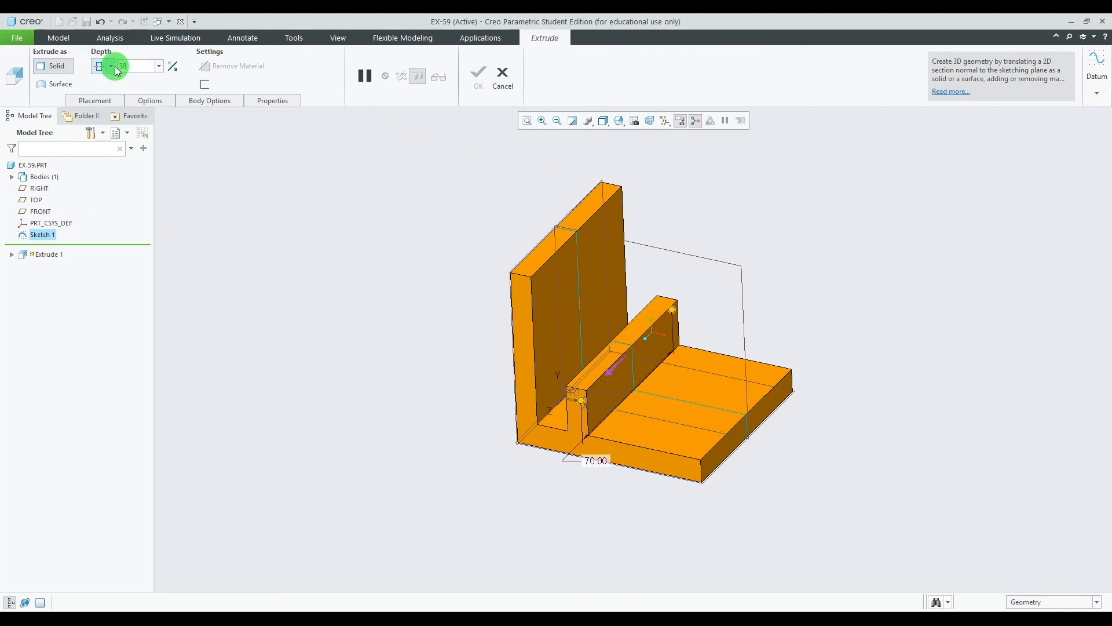
pyautogui.press('Return')
pyautogui.moveTo(829, 212); pyautogui.dragTo(797, 222, button='middle')
pyautogui.click(478, 75)
# Check the rib in the reference drawing and start a new sketch on the FRONT plane, viewed straight on
pyautogui.moveTo(795, 284)
pyautogui.mouseDown(button='middle')
pyautogui.moveTo(828, 313)
pyautogui.moveTo(797, 302)
pyautogui.mouseUp(button='middle')
pyautogui.click(753, 613)
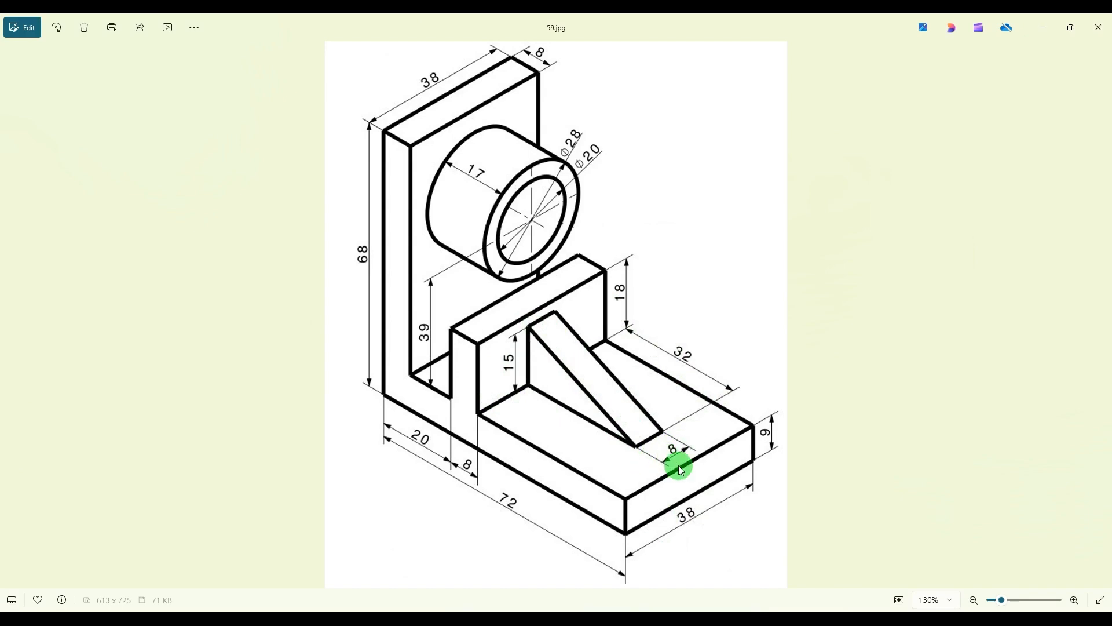
pyautogui.hotkey('alt', 'Tab')
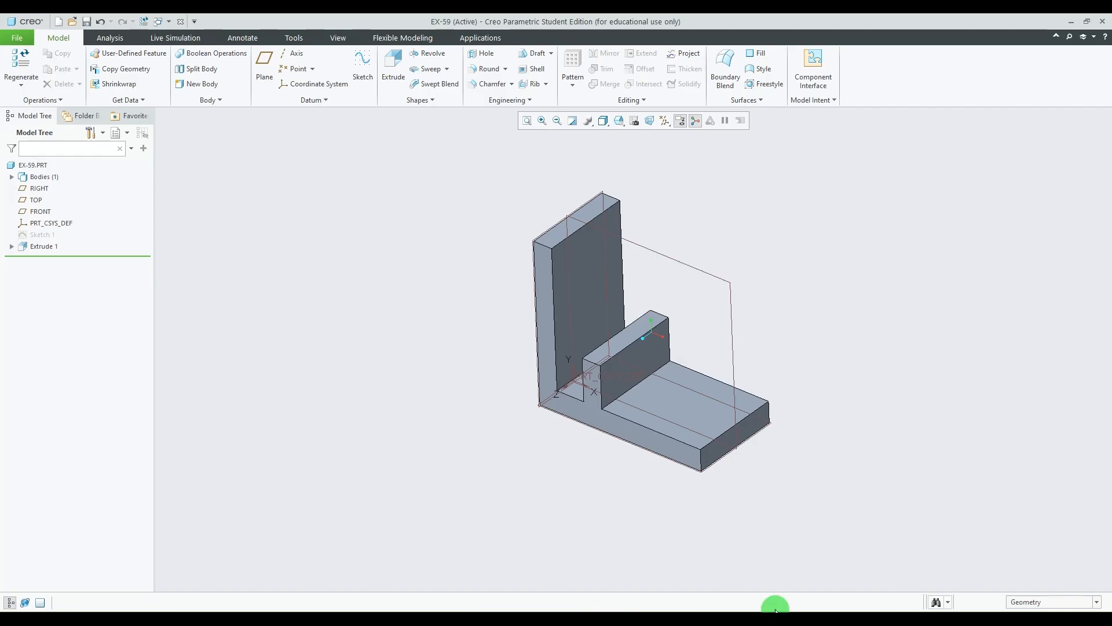
pyautogui.click(703, 269)
pyautogui.click(710, 215)
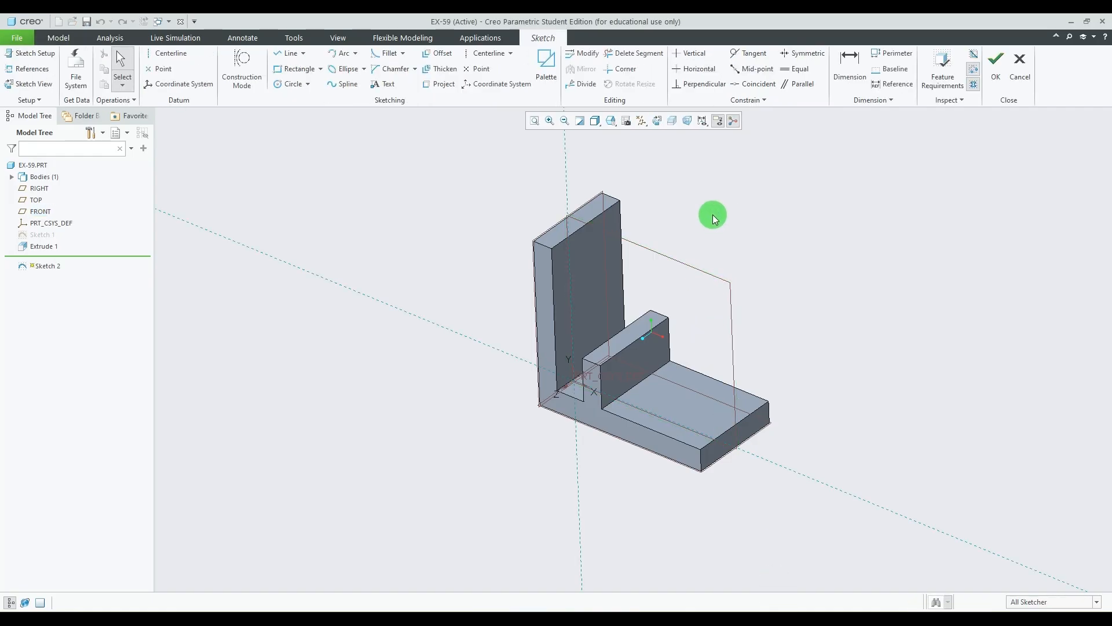
pyautogui.click(657, 120)
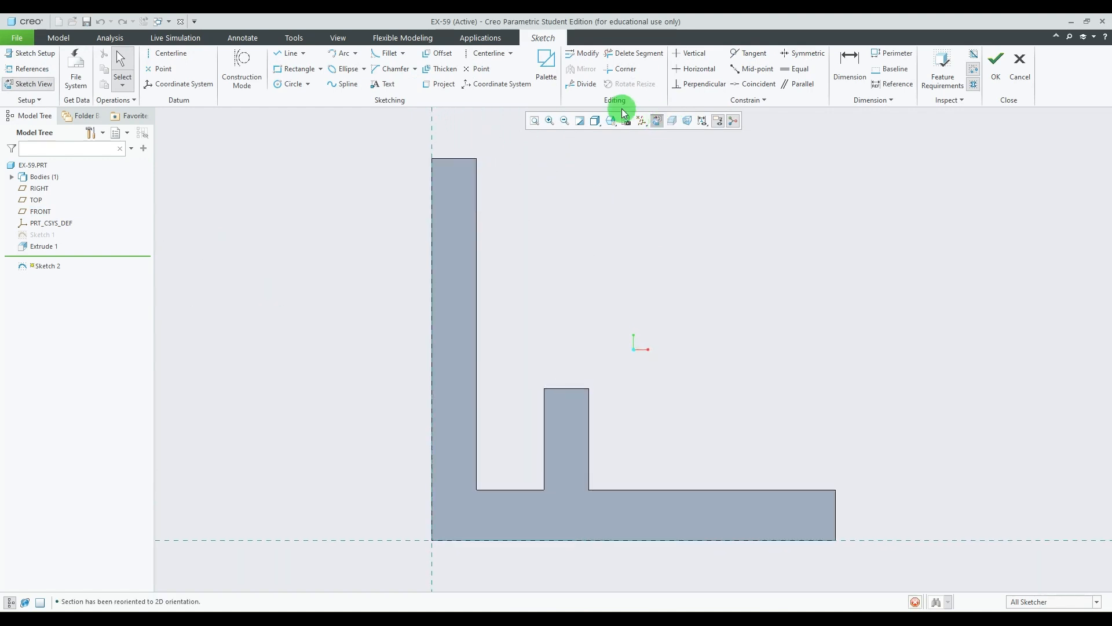
# Add the middle block's right and top faces and the base's top and right end faces as sketch references
pyautogui.click(27, 68)
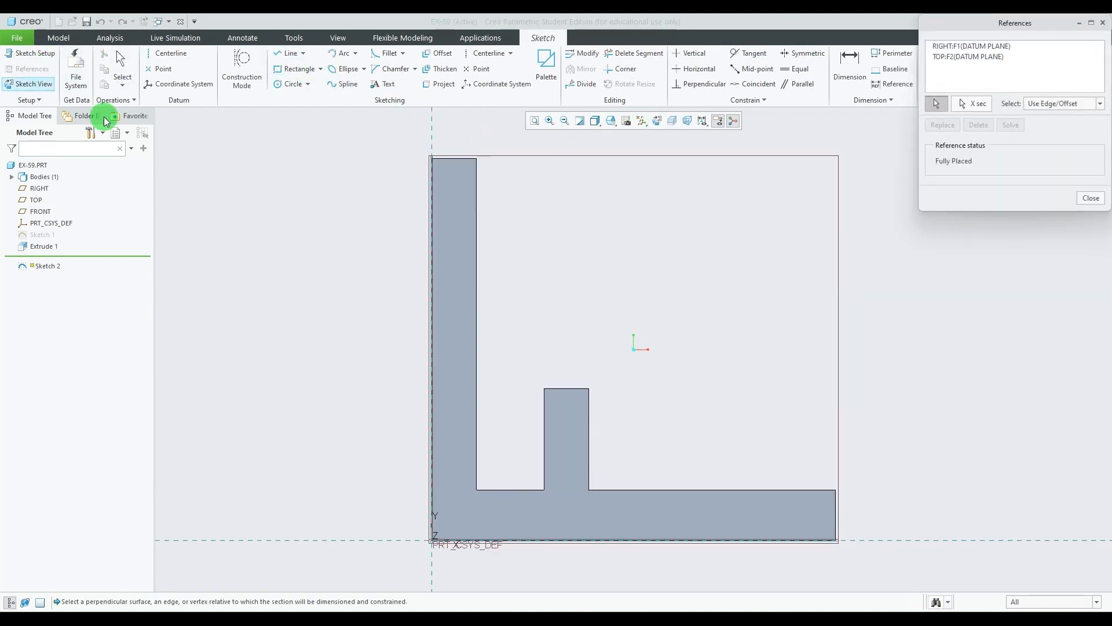
pyautogui.click(589, 412)
pyautogui.click(573, 388)
pyautogui.click(730, 491)
pyautogui.click(1091, 197)
# Sketch a sloped rib line from the middle block's right face, about 4.7 mm below its top, down to the base's top at about 56° from vertical
pyautogui.click(290, 53)
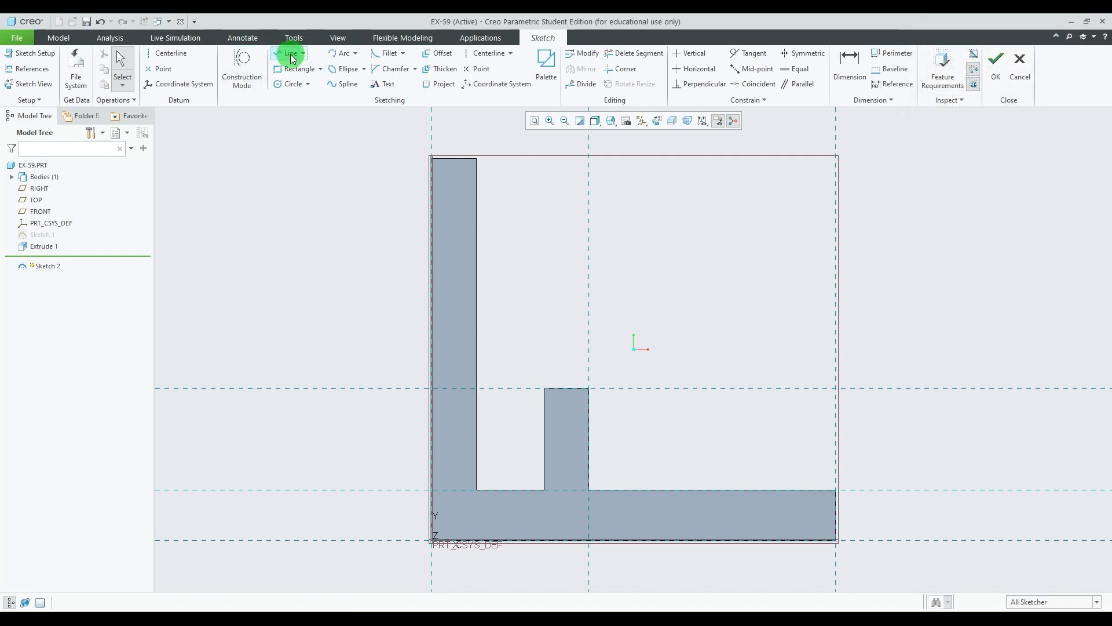
pyautogui.click(588, 406)
pyautogui.click(694, 491)
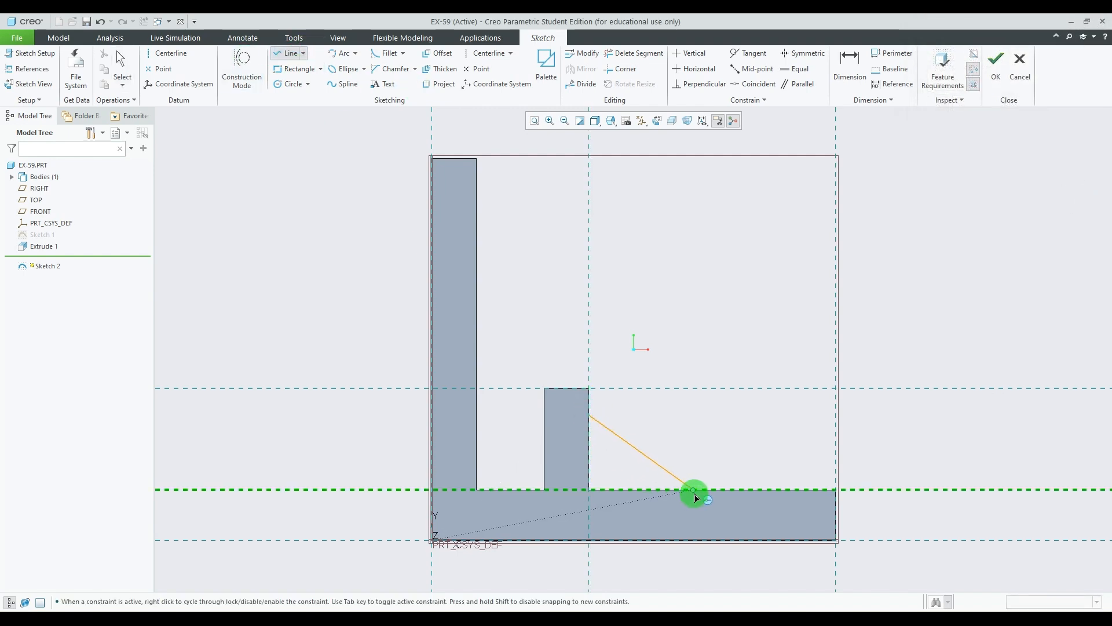
pyautogui.click(702, 492)
pyautogui.middleClick(989, 416)
pyautogui.middleClick(976, 437)
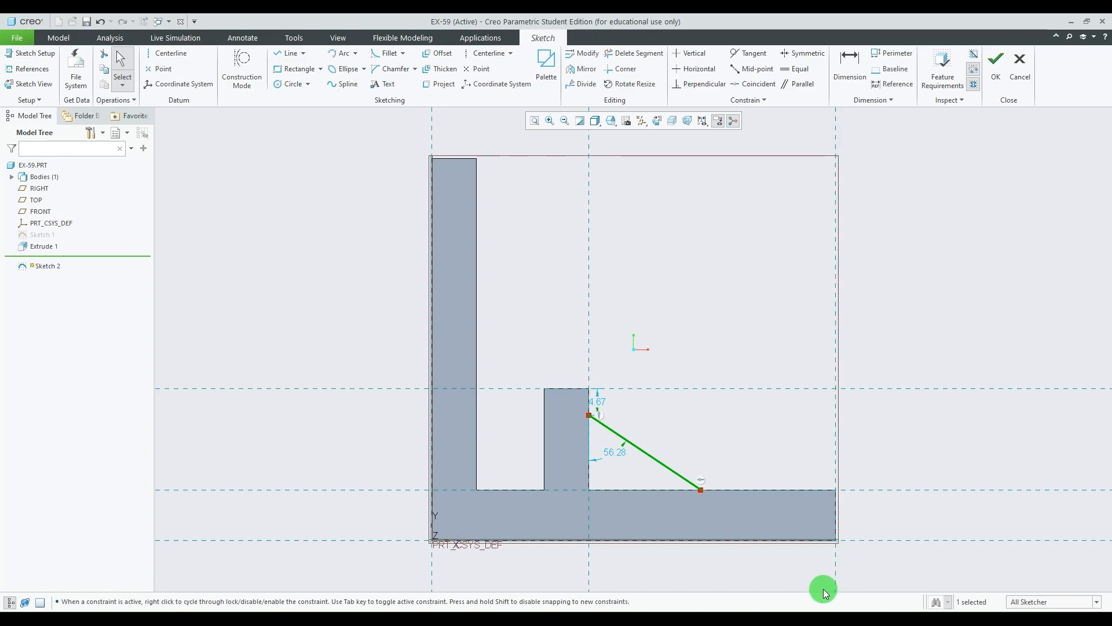
# Dimension the height of the rib line's upper end above the base's top face as 15 mm
pyautogui.scroll(-1, 683, 506)
pyautogui.click(775, 615)
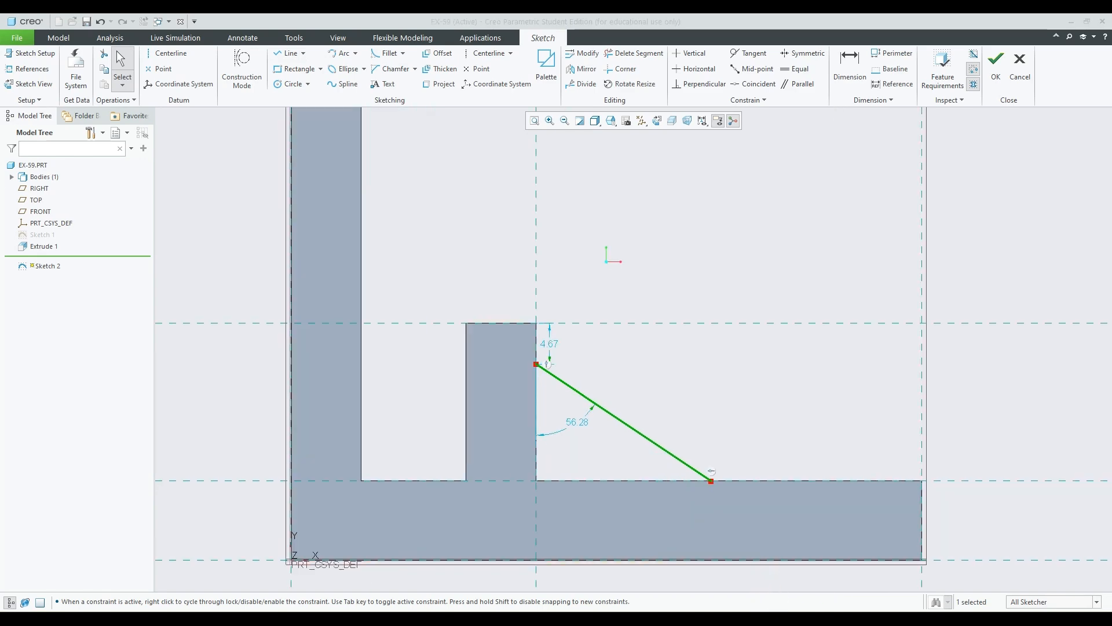
pyautogui.click(776, 616)
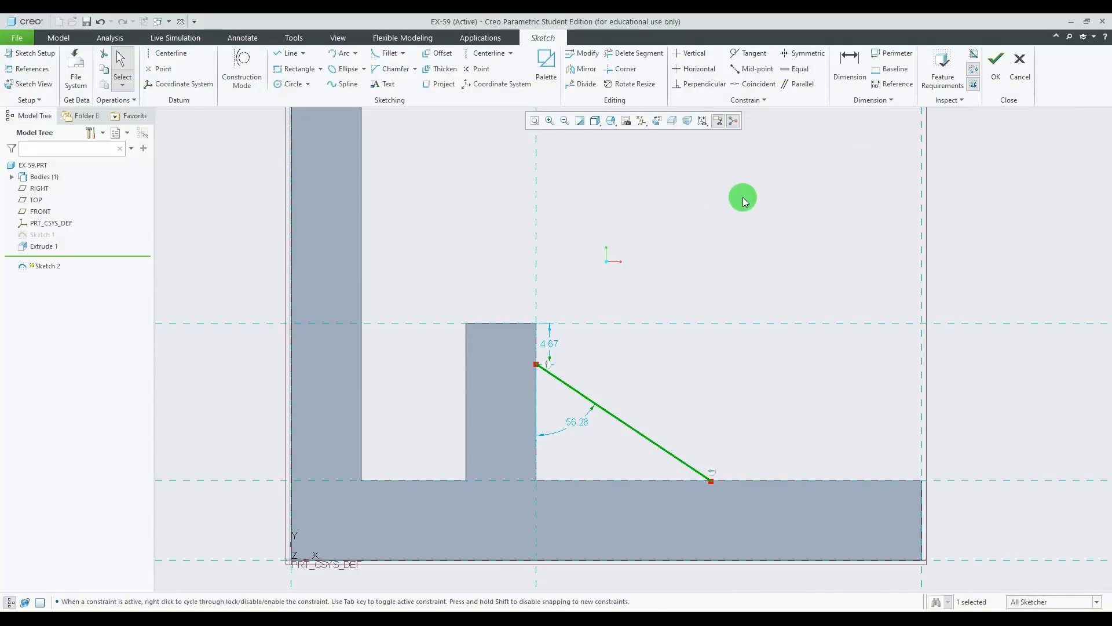
pyautogui.click(850, 68)
pyautogui.click(605, 481)
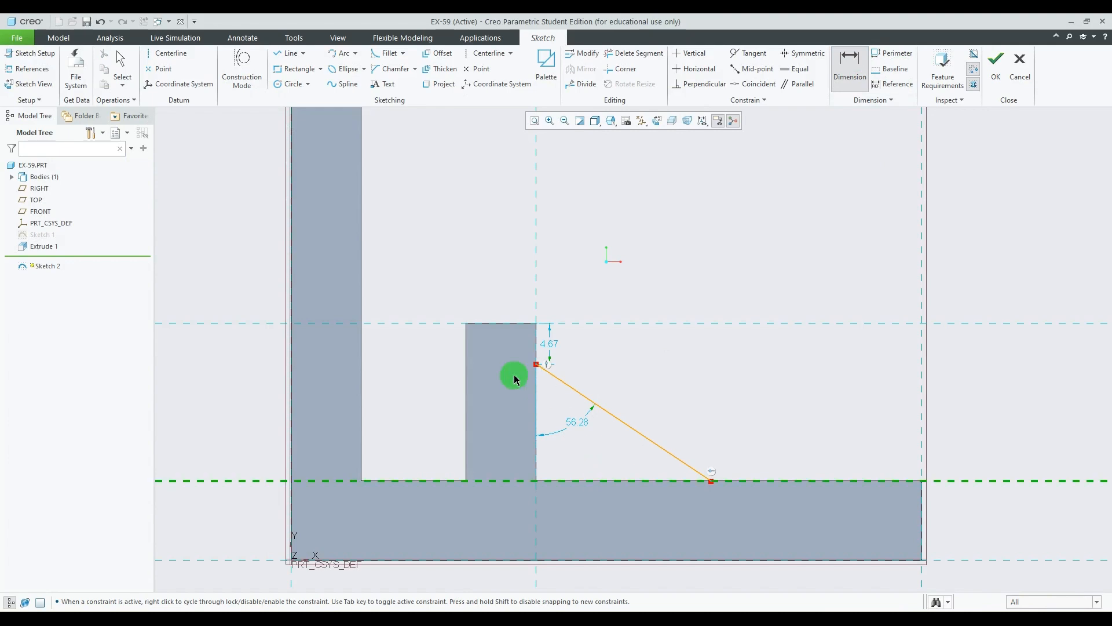
pyautogui.click(536, 365)
pyautogui.middleClick(450, 402)
pyautogui.write('15')
pyautogui.press('Return')
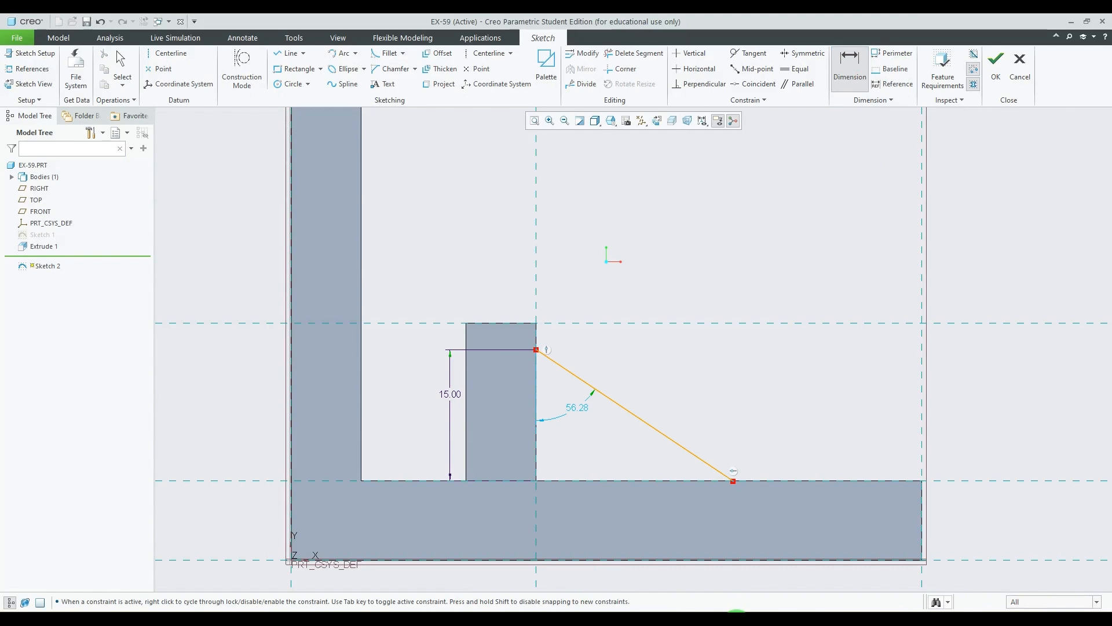
# Check the reference drawing, dimension the rib line's horizontal length from the middle block's right face as 32 mm, and finish the sketch
pyautogui.moveTo(748, 618)
pyautogui.click(688, 529)
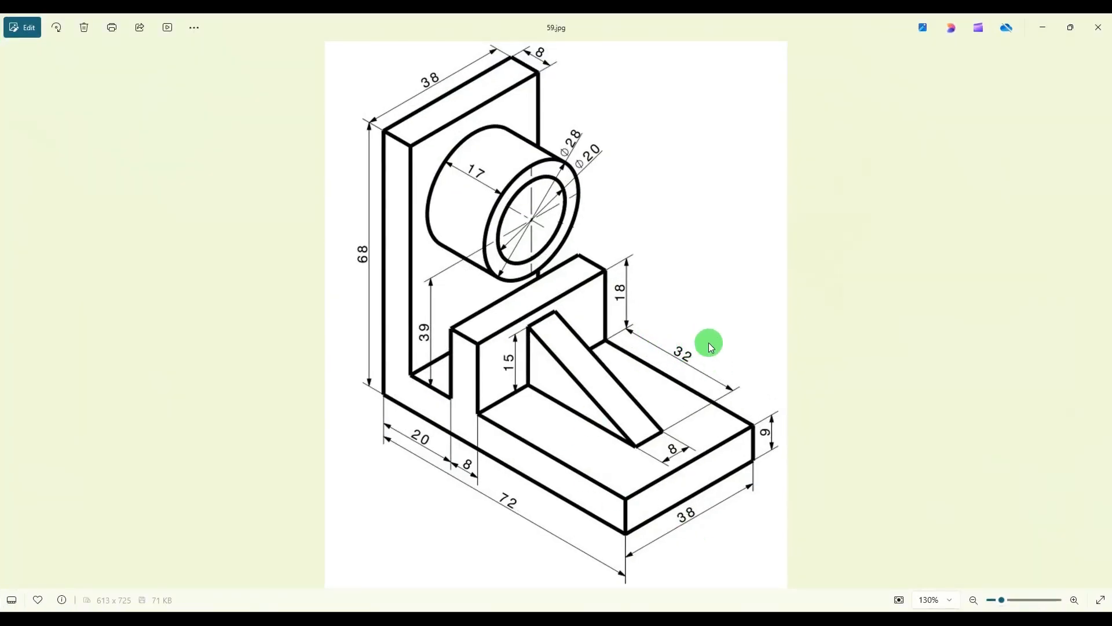
pyautogui.hotkey('alt', 'Tab')
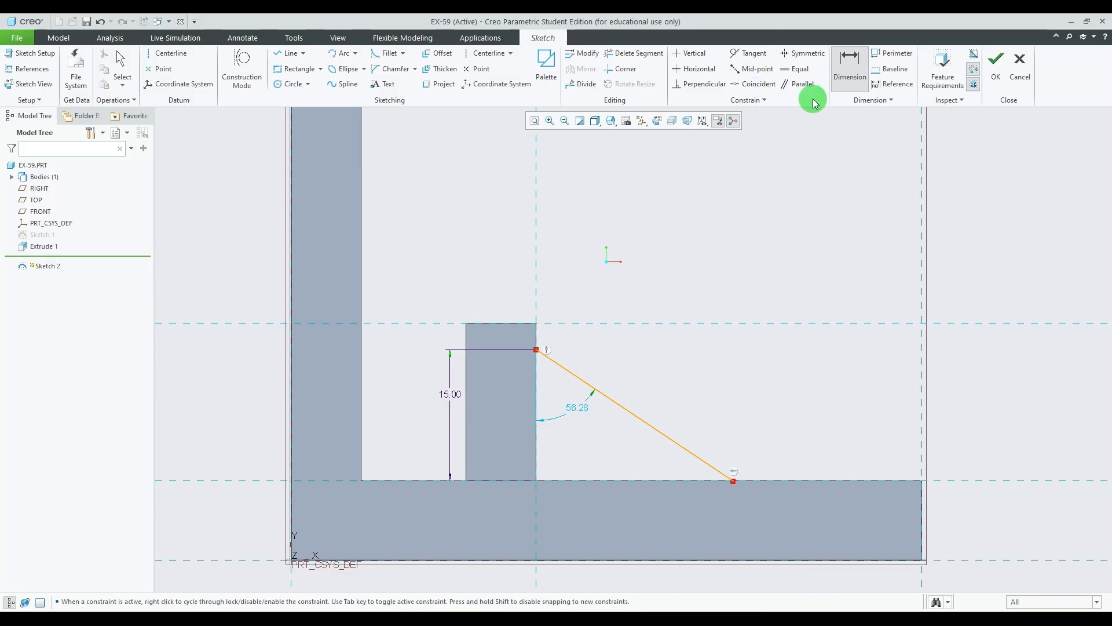
pyautogui.click(535, 470)
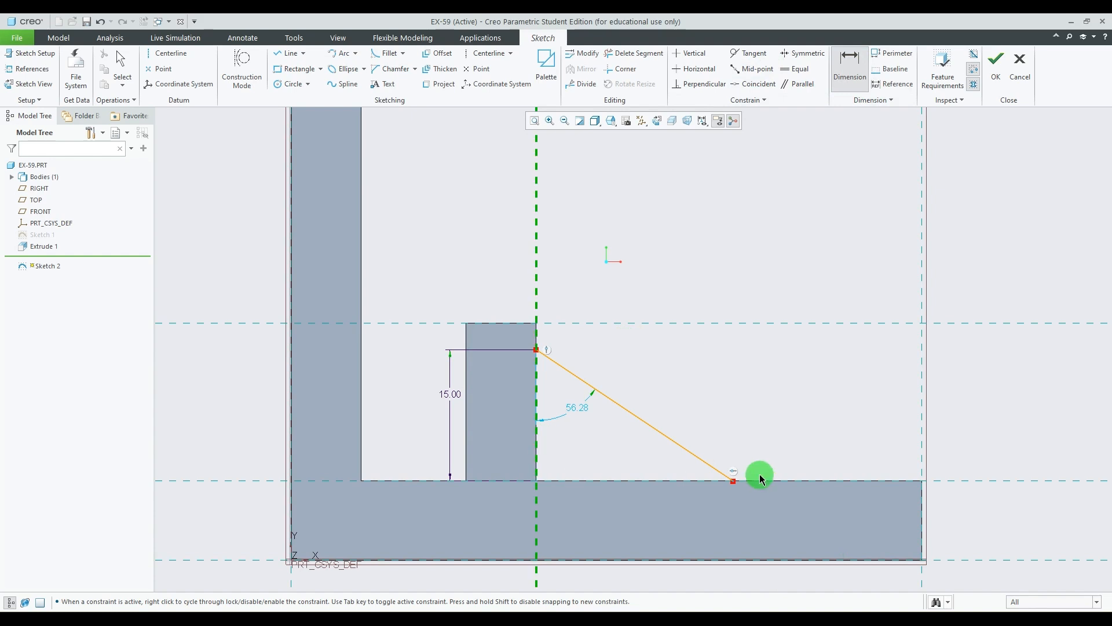
pyautogui.click(735, 484)
pyautogui.middleClick(646, 345)
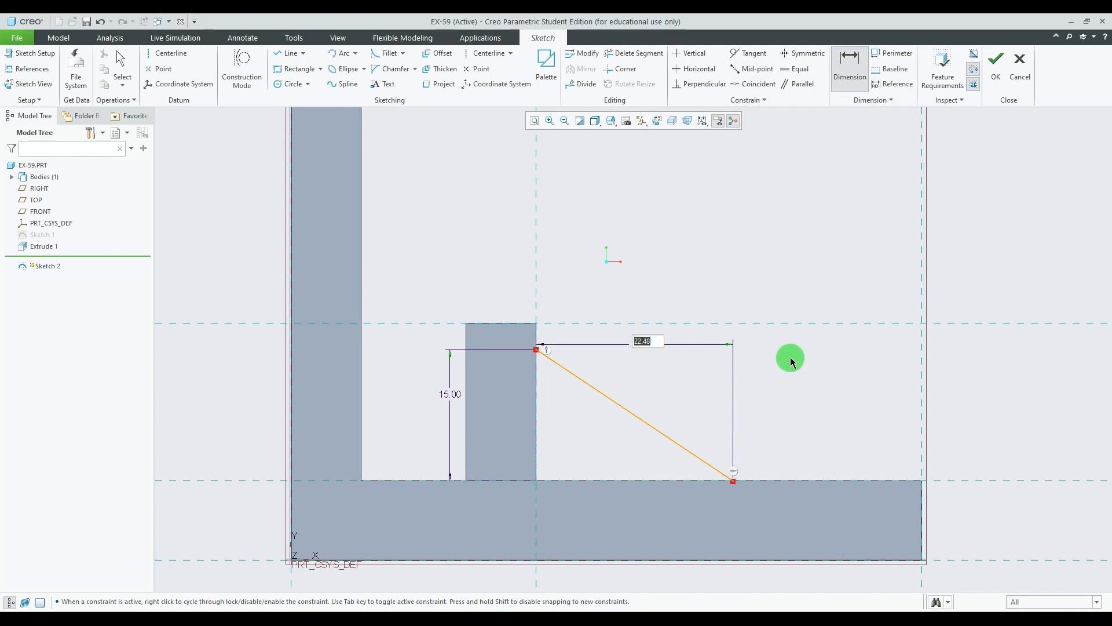
pyautogui.write('32')
pyautogui.press('Return')
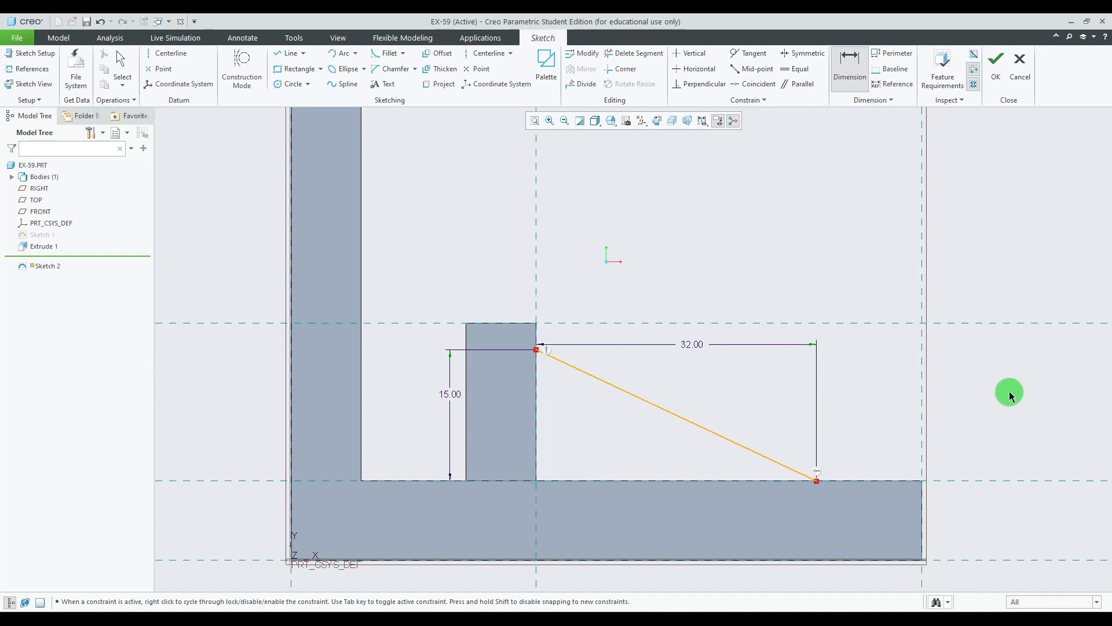
pyautogui.scroll(-3, 832, 390)
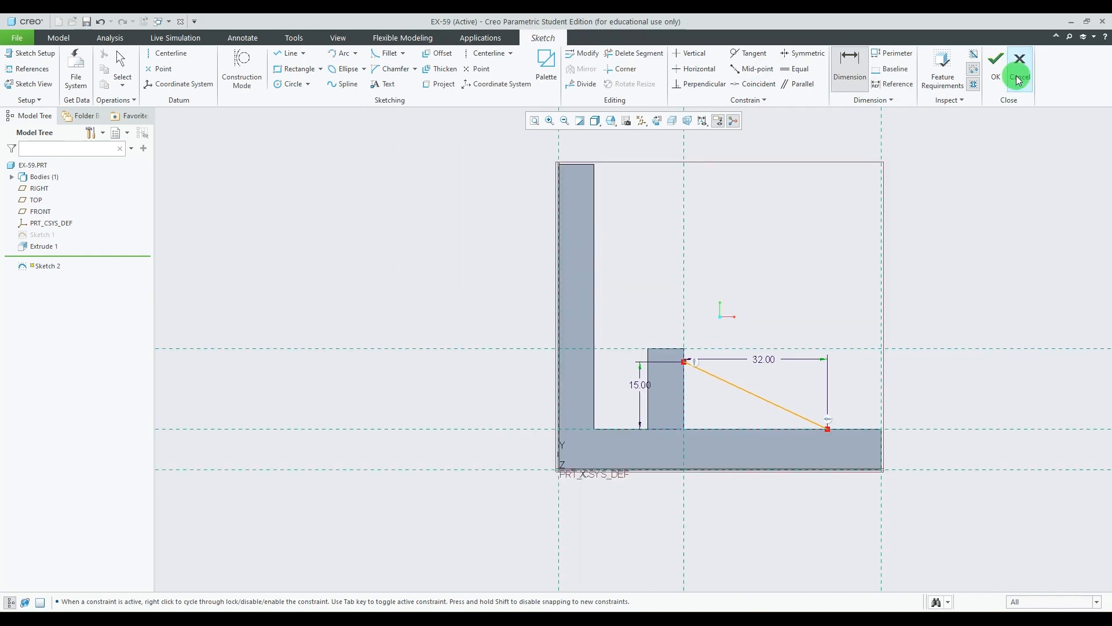
pyautogui.click(996, 60)
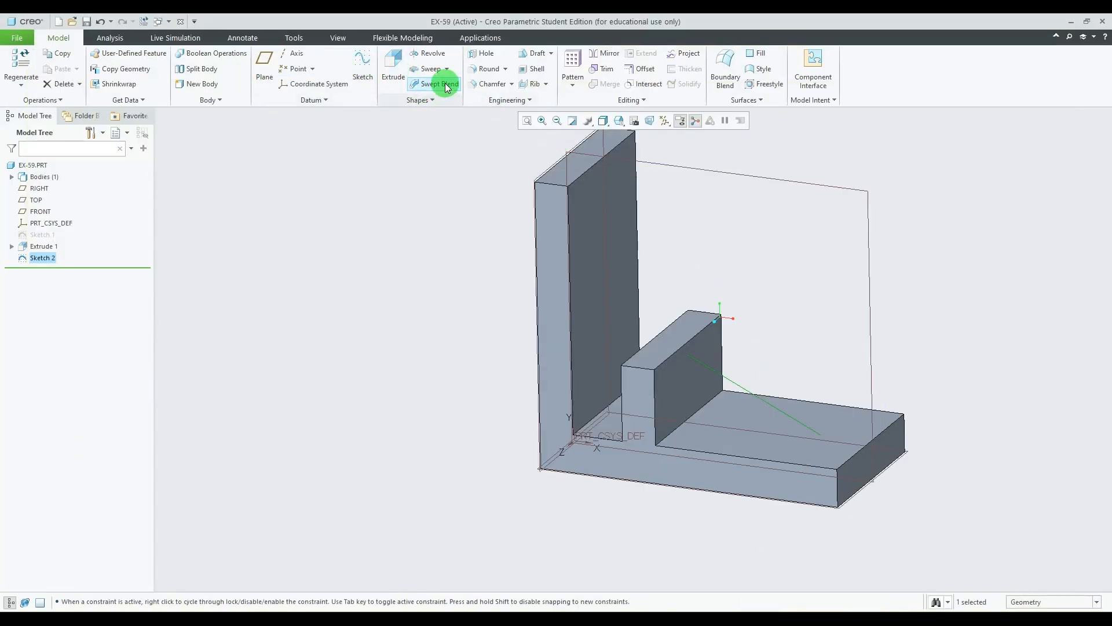
# Create a profile rib from the sloped line sketch and point its fill direction towards the base and middle block
pyautogui.click(547, 84)
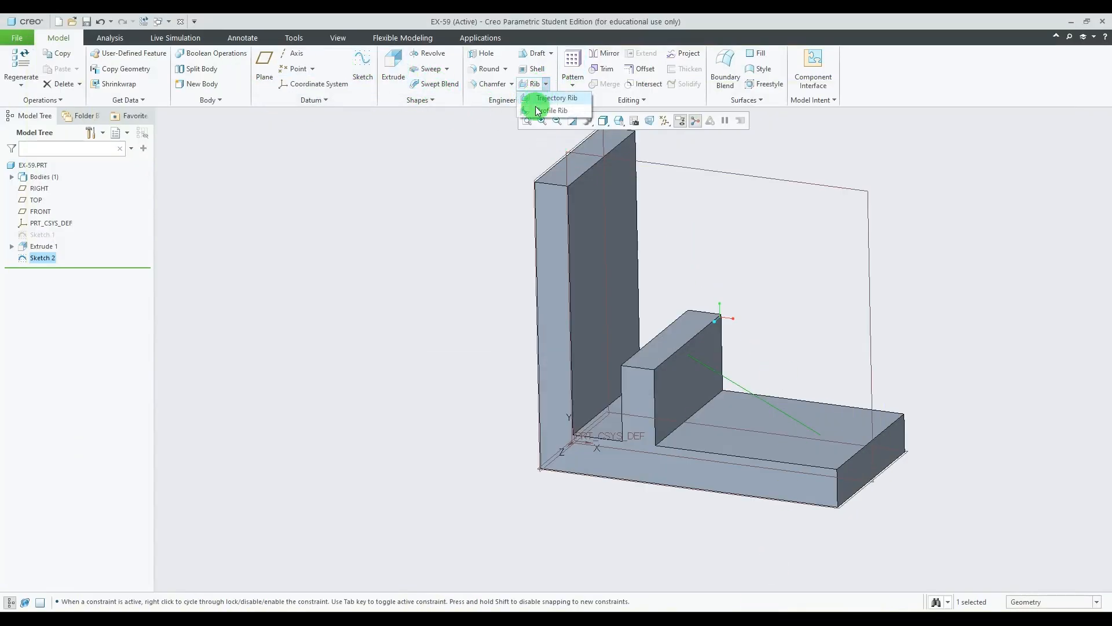
pyautogui.click(551, 116)
pyautogui.scroll(-3, 745, 364)
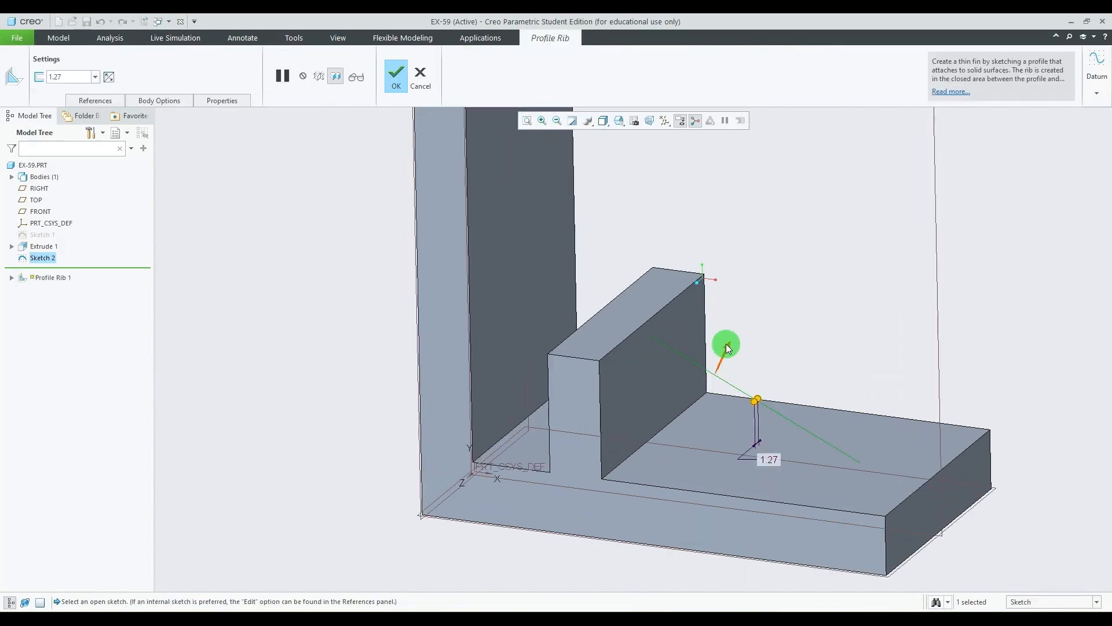
pyautogui.click(726, 343)
pyautogui.moveTo(882, 331)
pyautogui.mouseDown(button='middle')
pyautogui.moveTo(849, 348)
pyautogui.moveTo(845, 424)
pyautogui.mouseUp(button='middle')
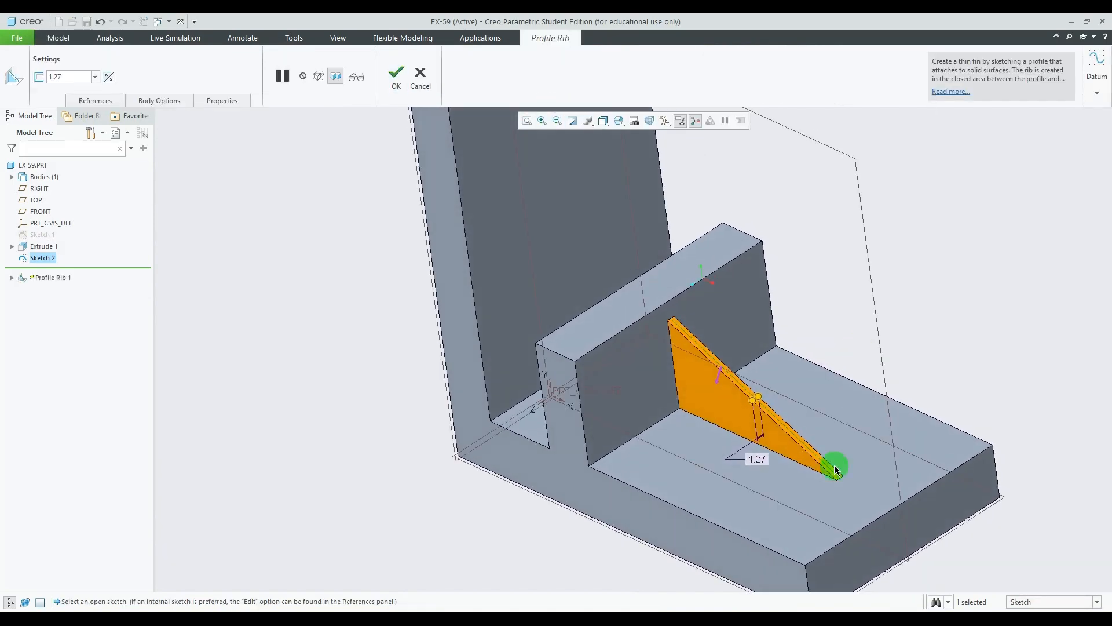
# Check the reference drawing and cycle the rib's thickness side through its options back to symmetric about the sketch plane
pyautogui.hotkey('alt', 'Tab')
pyautogui.hotkey('alt', 'Tab')
pyautogui.click(253, 245)
pyautogui.click(116, 84)
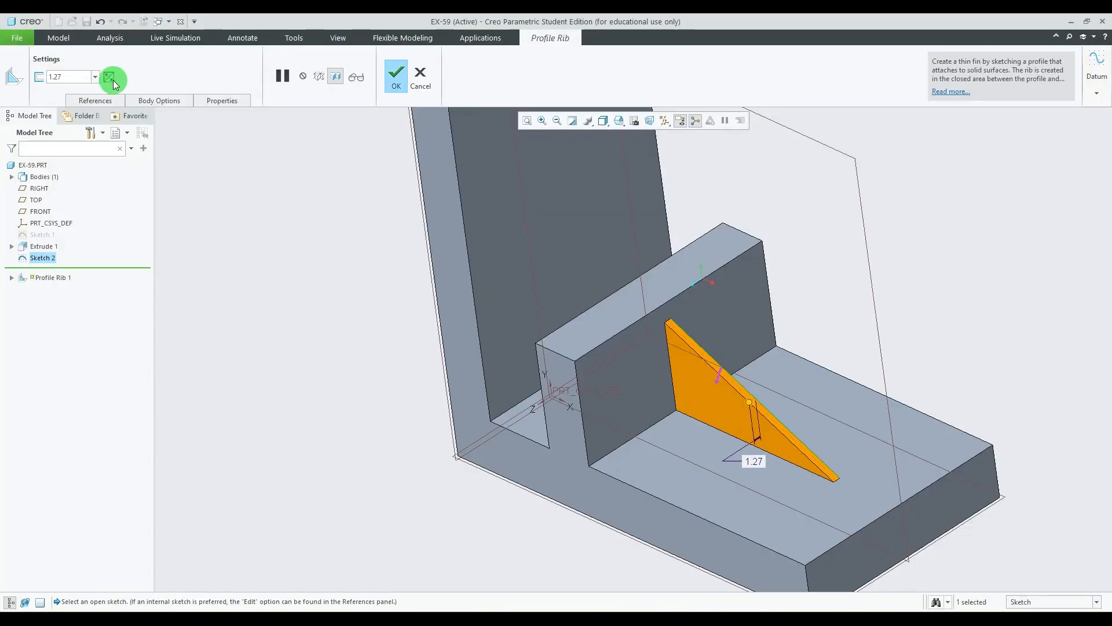
pyautogui.click(113, 81)
pyautogui.click(114, 81)
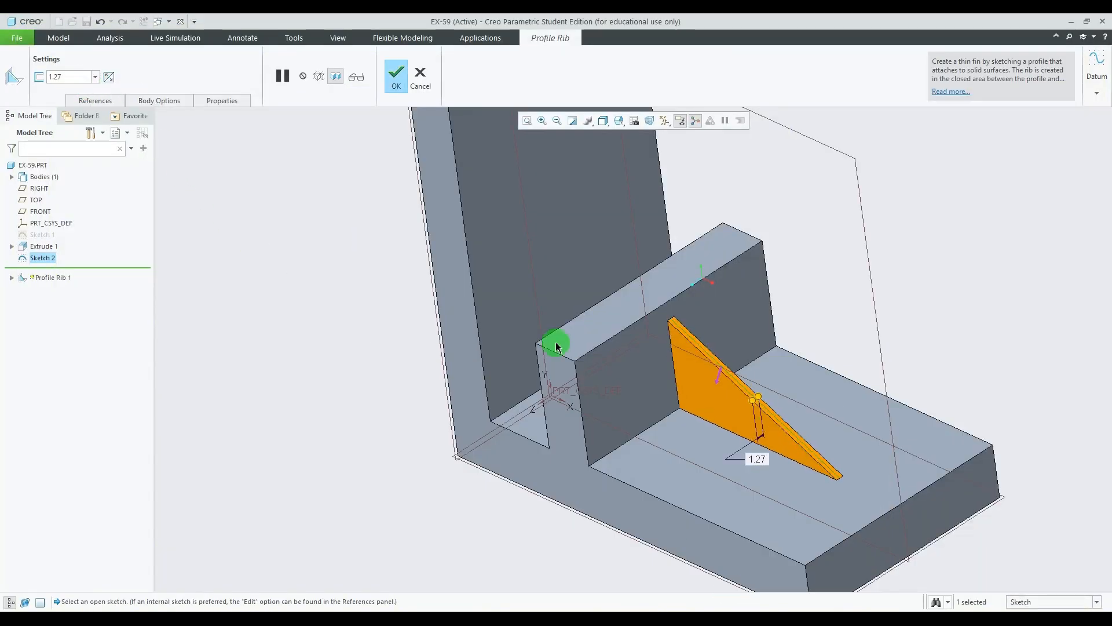
# Set the rib's thickness to 8 mm and complete the profile rib
pyautogui.scroll(-3, 712, 355)
pyautogui.scroll(-3, 805, 467)
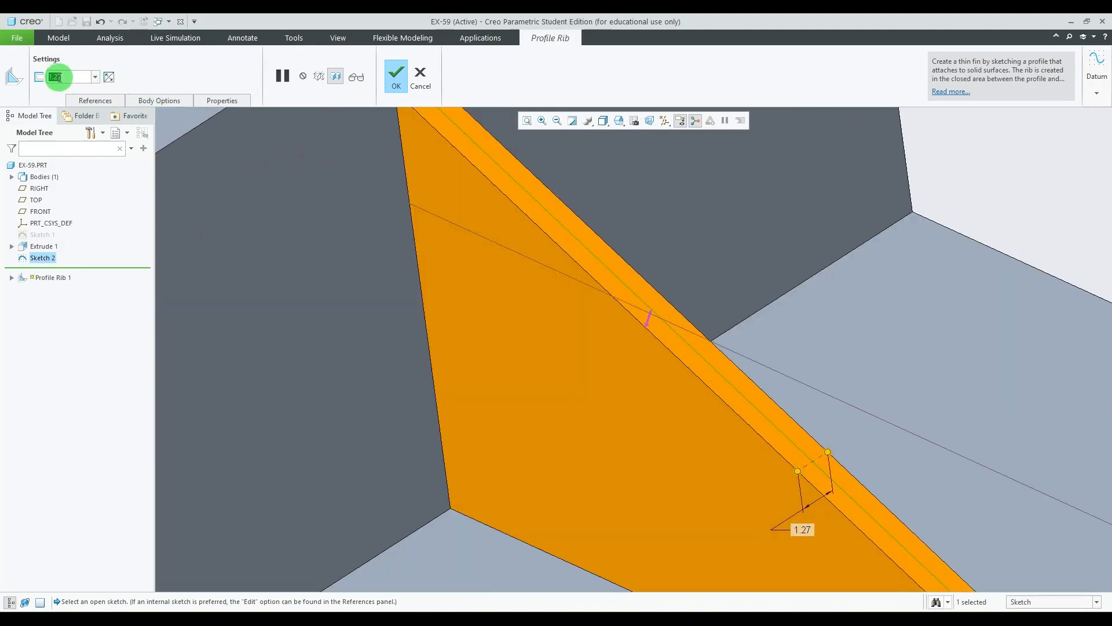
pyautogui.write('8')
pyautogui.press('Return')
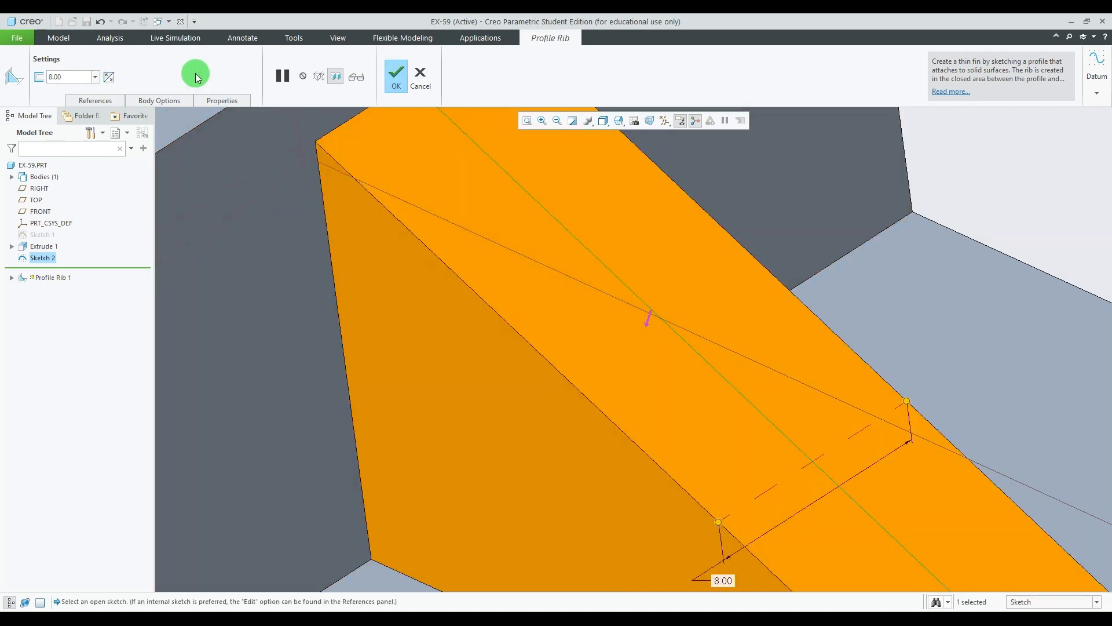
pyautogui.scroll(6, 746, 357)
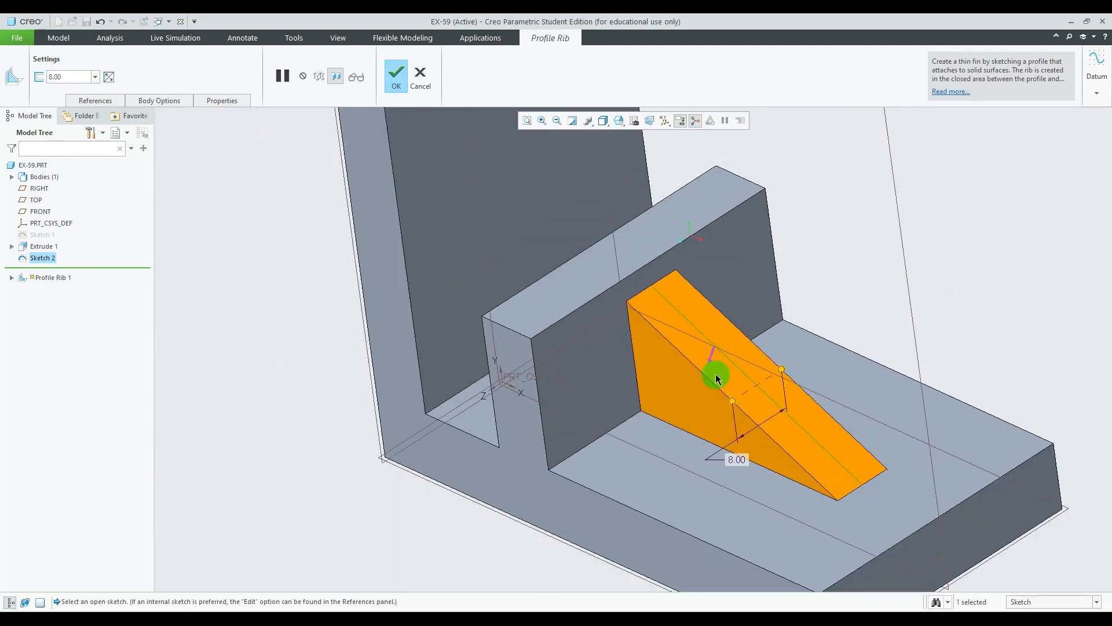
pyautogui.scroll(3, 718, 368)
pyautogui.click(400, 77)
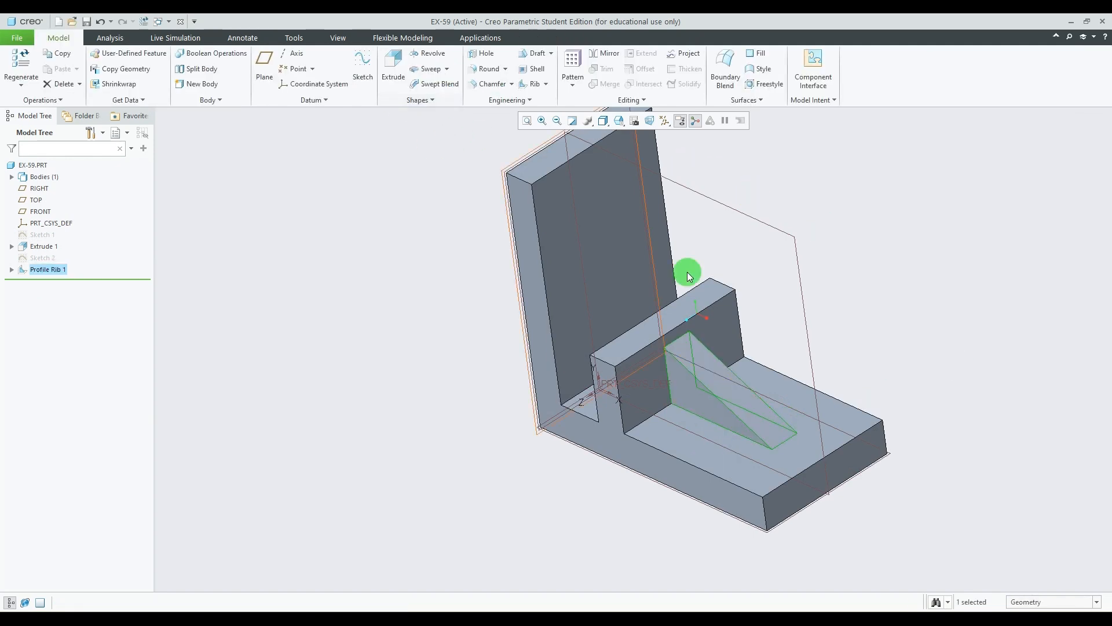
# Start a sketch on the upright wall's inner face and orient the view normal to the sketch plane
pyautogui.moveTo(867, 368)
pyautogui.mouseDown(button='middle')
pyautogui.moveTo(884, 320)
pyautogui.moveTo(888, 348)
pyautogui.moveTo(867, 328)
pyautogui.moveTo(869, 350)
pyautogui.mouseUp(button='middle')
pyautogui.scroll(-4, 603, 411)
pyautogui.scroll(3, 602, 411)
pyautogui.moveTo(611, 436); pyautogui.dragTo(924, 184, button='middle')
pyautogui.click(596, 296)
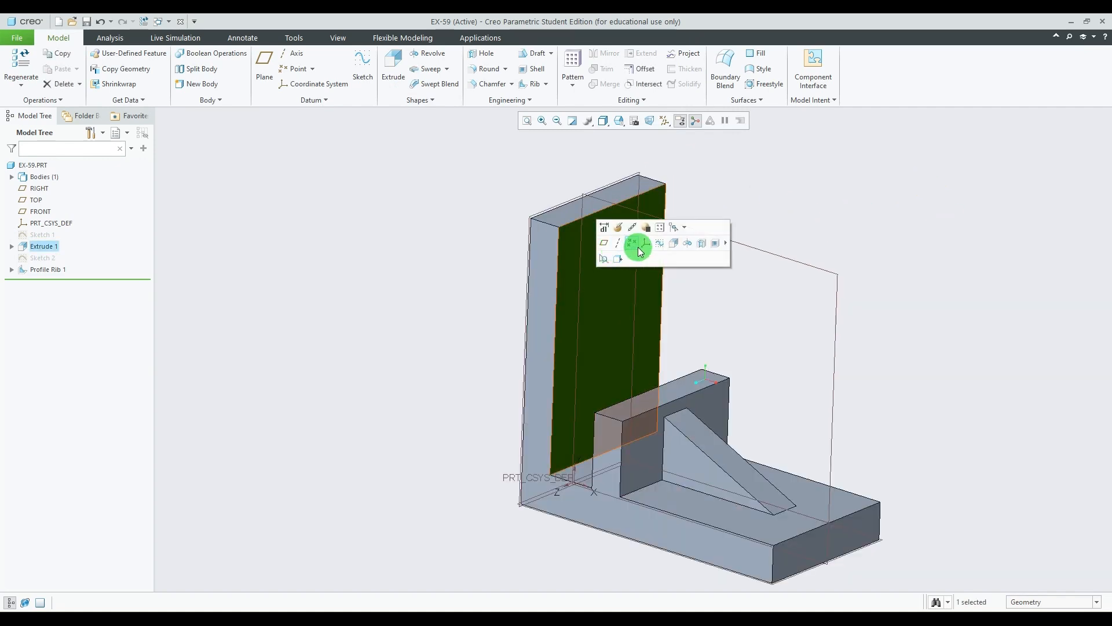
pyautogui.click(659, 241)
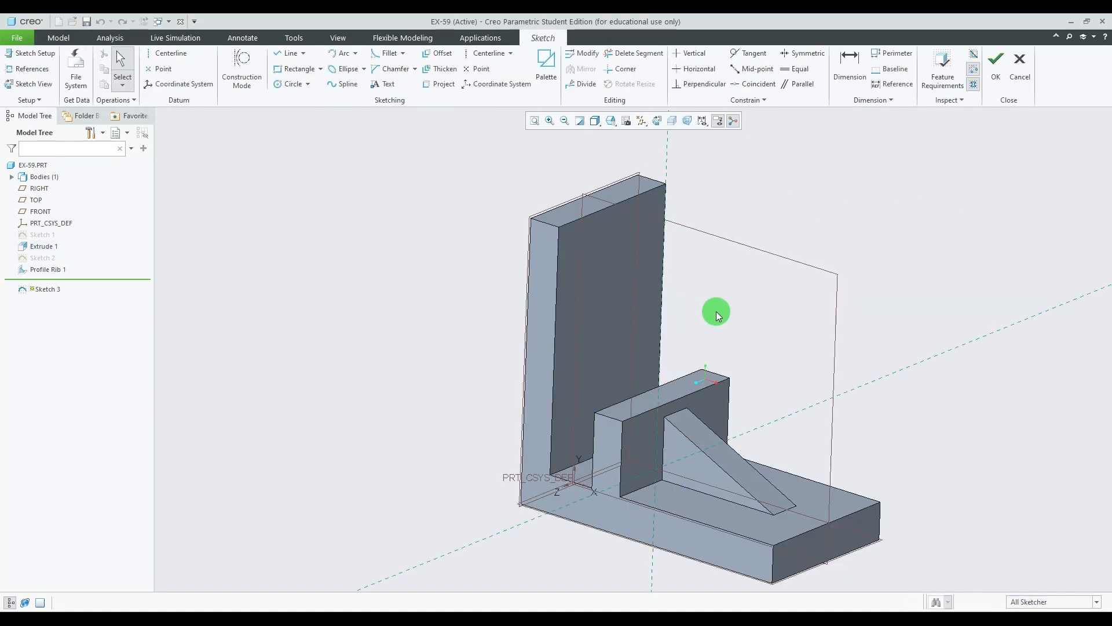
pyautogui.click(657, 121)
# Check the reference drawing and sketch a circle about 22 mm in diameter on the upper half of the wall
pyautogui.click(750, 606)
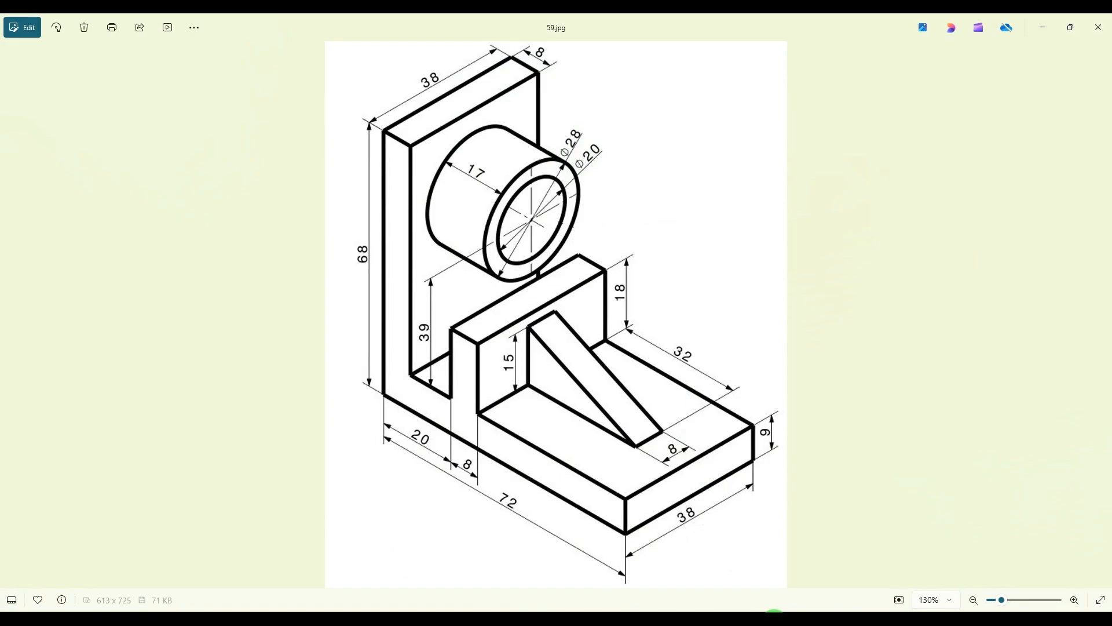
pyautogui.click(775, 609)
pyautogui.click(290, 84)
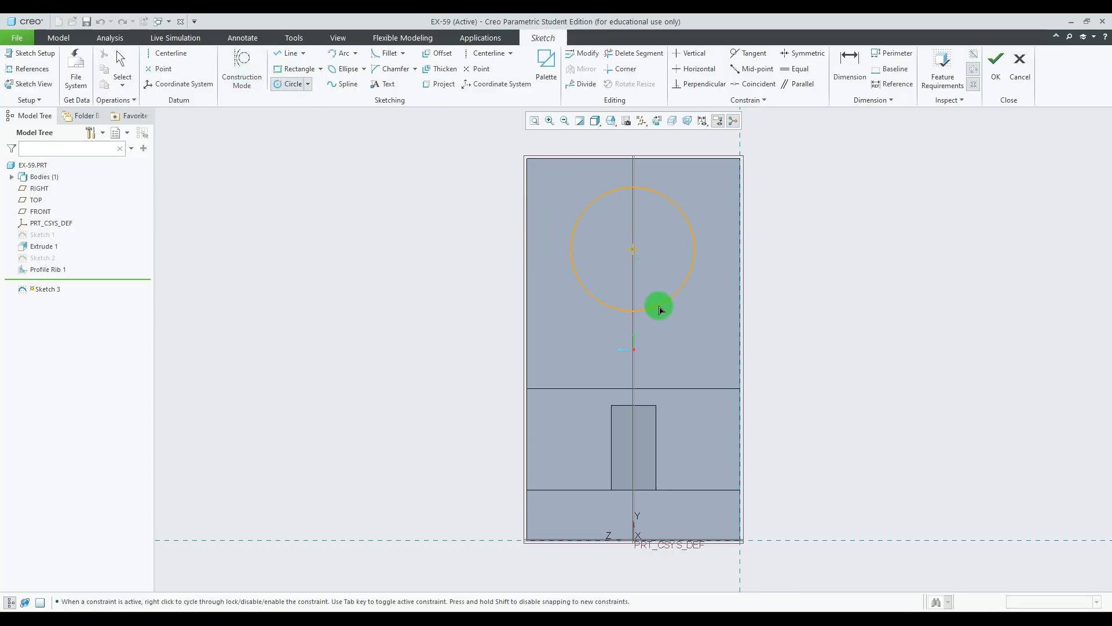
pyautogui.click(661, 309)
pyautogui.middleClick(575, 218)
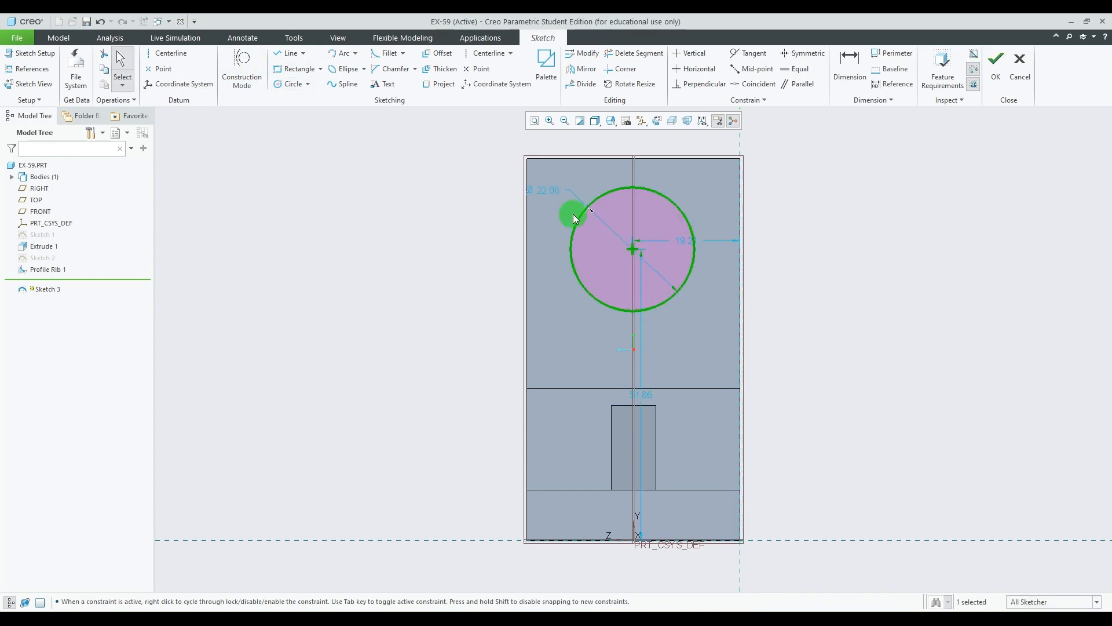
# Set the circle's diameter to 28 mm and its centre's distance from the wall's side edge to 38/2 mm
pyautogui.click(546, 191)
pyautogui.write('28')
pyautogui.press('Return')
pyautogui.doubleClick(693, 241)
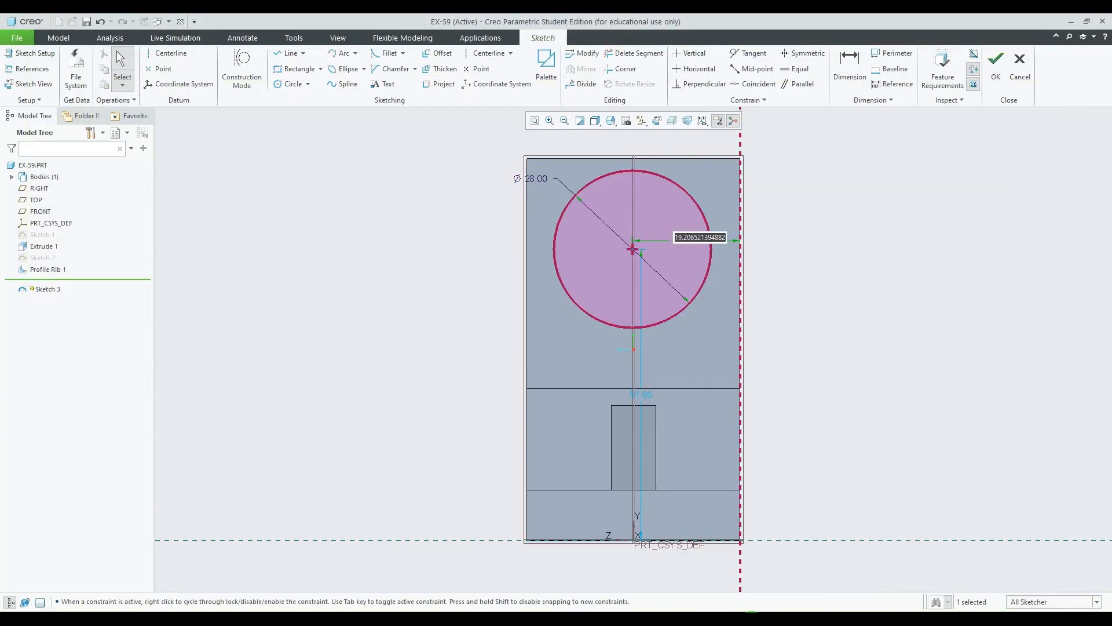
pyautogui.write('38/')
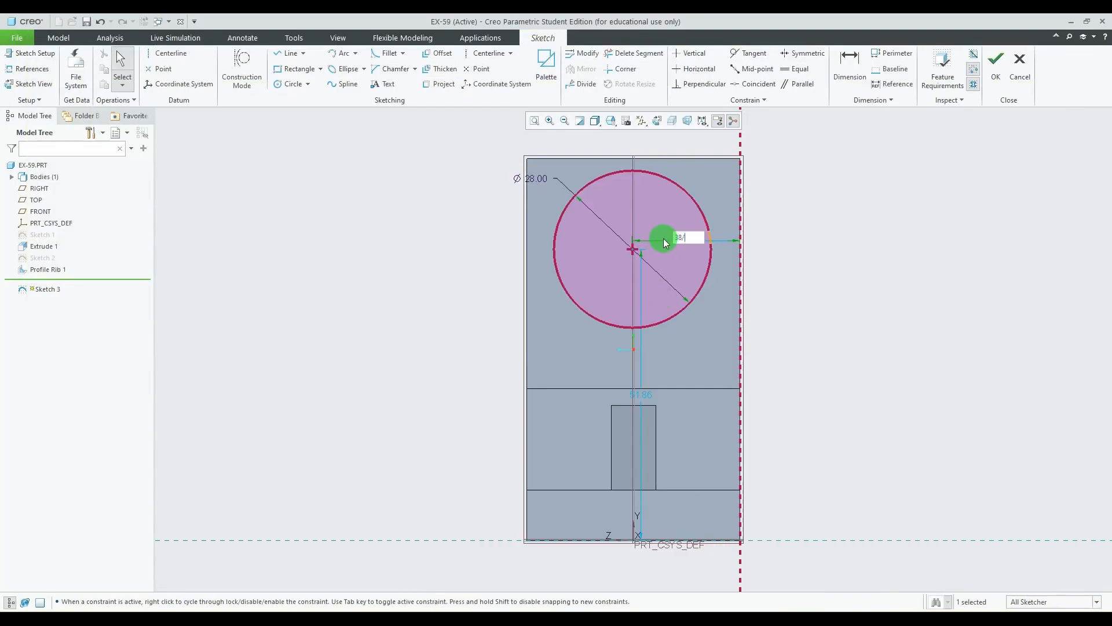
pyautogui.write('2')
pyautogui.press('Return')
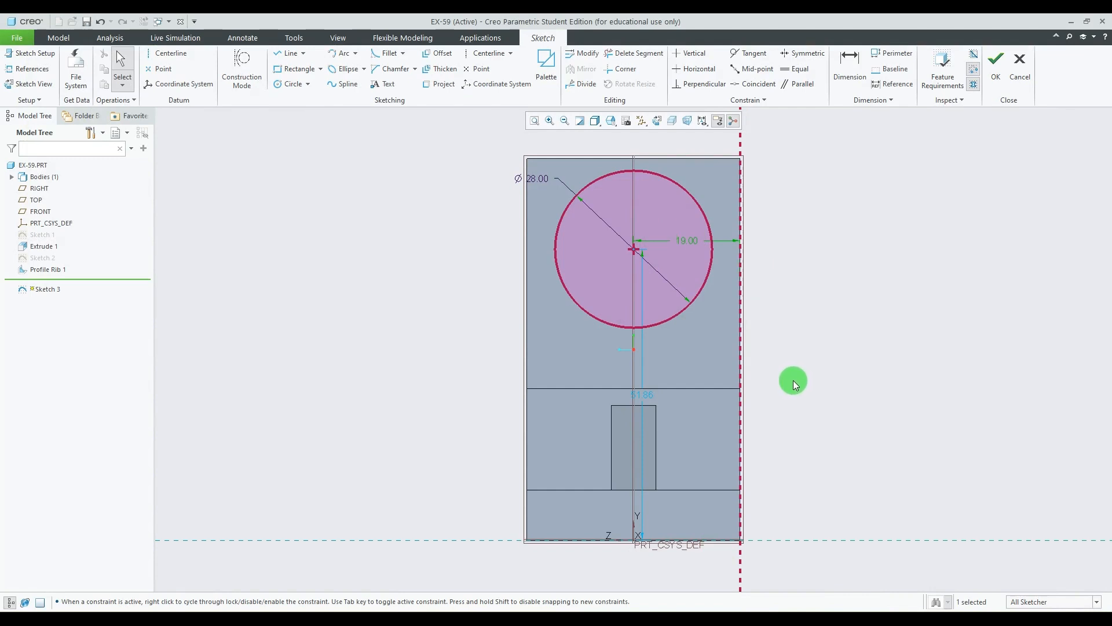
# Check the reference drawing, dimension the circle centre's height above the base's top face as 39 mm, and finish the sketch
pyautogui.moveTo(875, 377); pyautogui.dragTo(891, 390, button='middle')
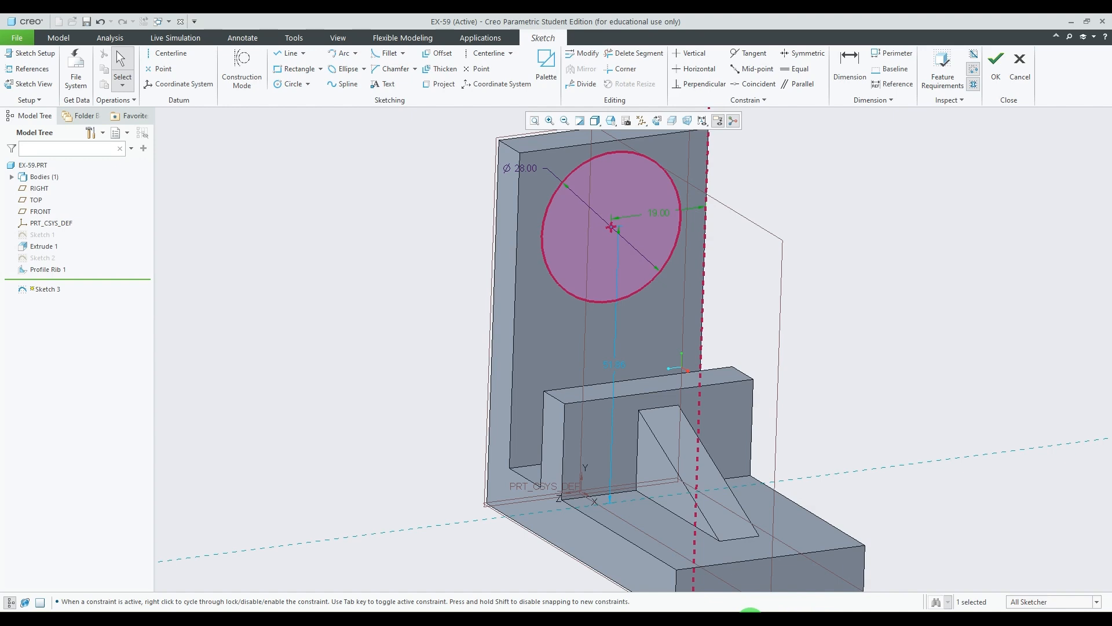
pyautogui.click(750, 611)
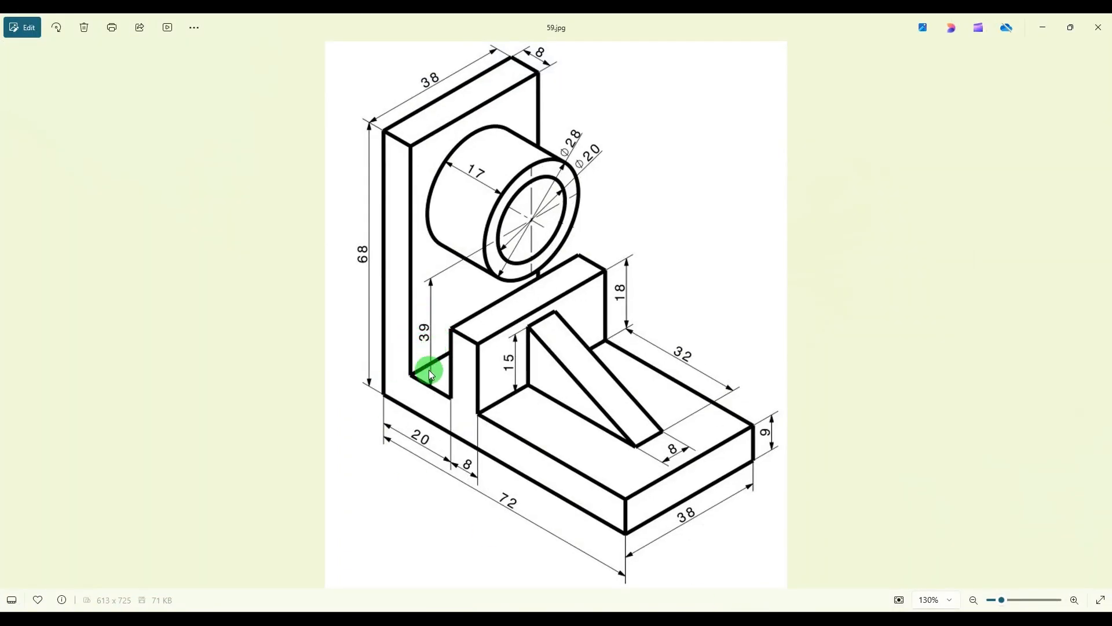
pyautogui.click(763, 609)
pyautogui.click(851, 61)
pyautogui.click(514, 447)
pyautogui.click(519, 464)
pyautogui.click(605, 236)
pyautogui.middleClick(385, 372)
pyautogui.write('39')
pyautogui.press('Return')
pyautogui.moveTo(799, 325); pyautogui.dragTo(790, 303, button='middle')
pyautogui.scroll(4, 472, 407)
pyautogui.moveTo(504, 399); pyautogui.dragTo(626, 390, button='middle')
pyautogui.scroll(-4, 586, 377)
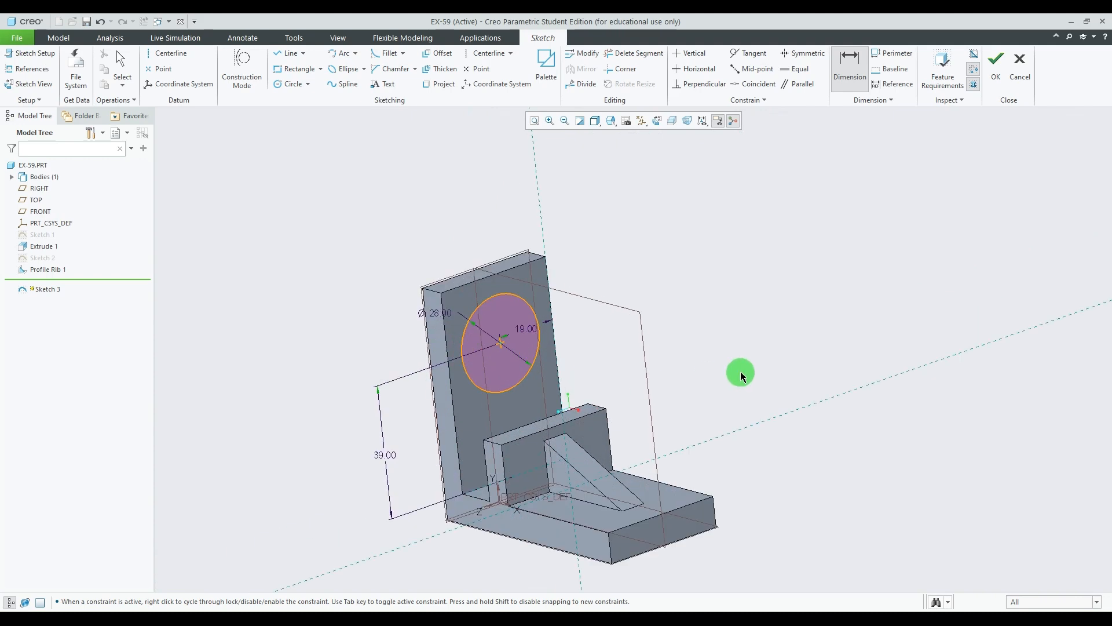
pyautogui.moveTo(741, 374); pyautogui.dragTo(753, 380, button='middle')
pyautogui.click(997, 64)
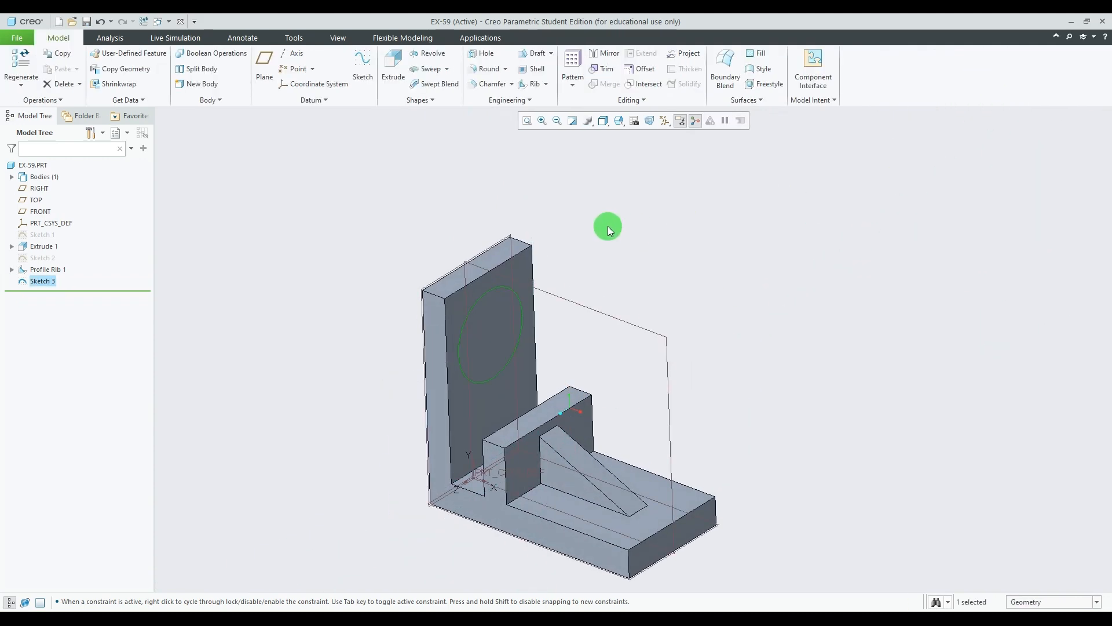
# Check the boss length in the reference drawing and extrude the 28 mm circle 17 mm outward from the wall
pyautogui.click(394, 63)
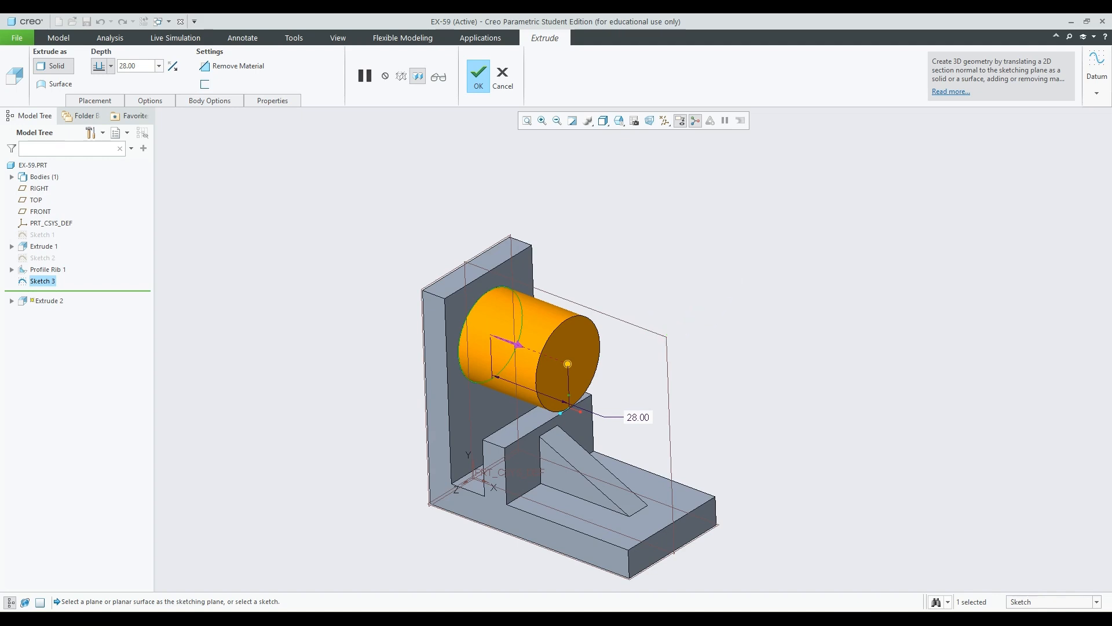
pyautogui.hotkey('alt', 'Tab')
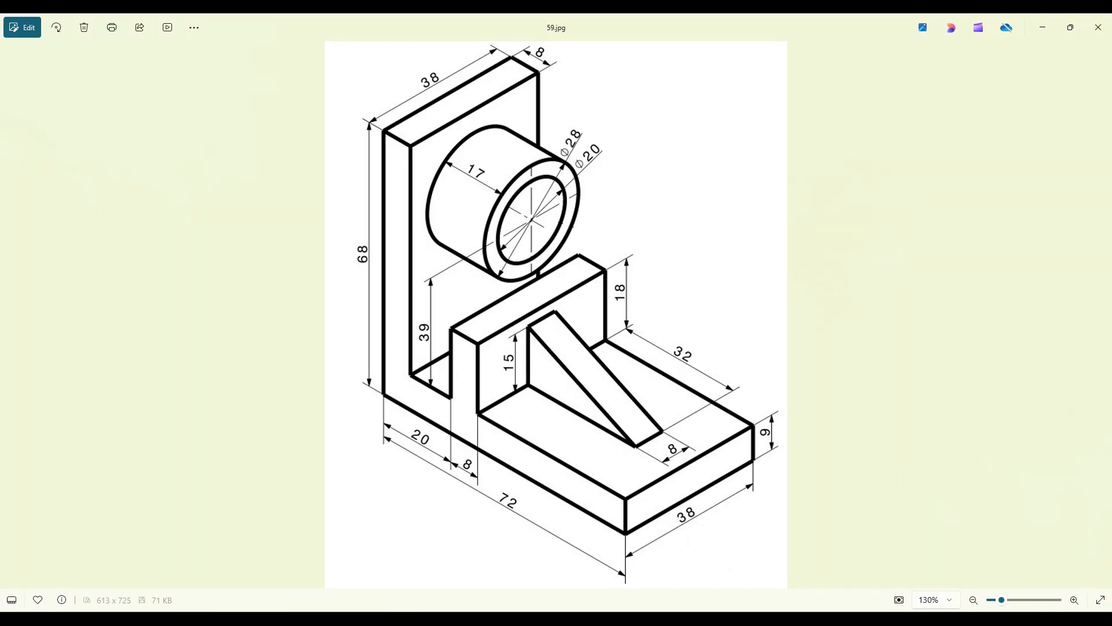
pyautogui.hotkey('alt', 'Tab')
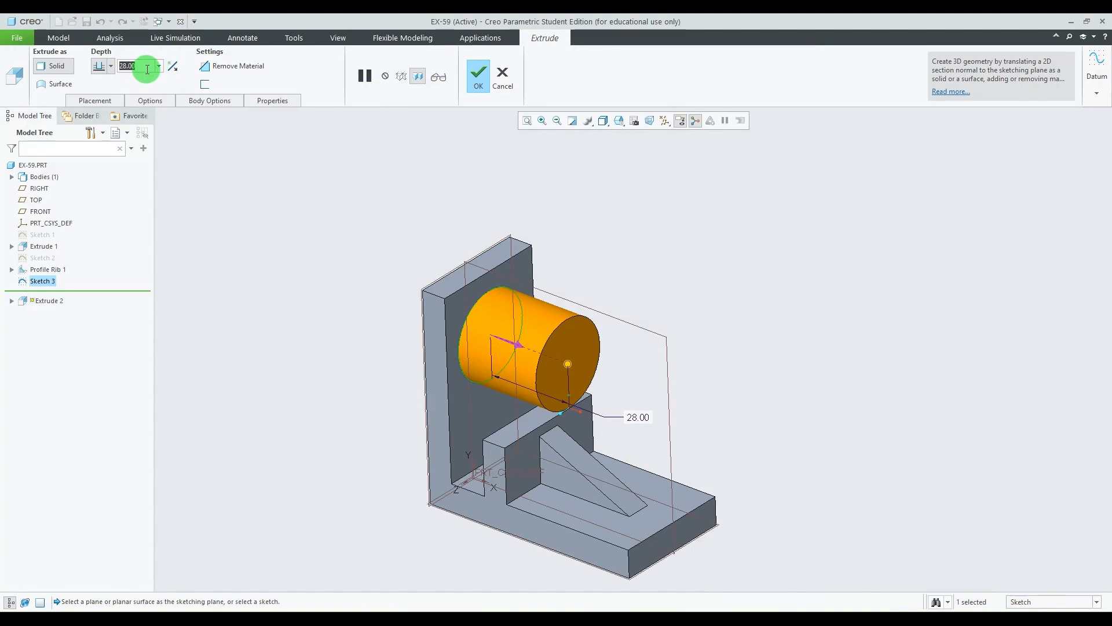
pyautogui.write('17')
pyautogui.press('Return')
pyautogui.click(476, 76)
pyautogui.click(813, 278)
# Start a sketch on the cylindrical boss's end face, check the reference drawing, and sketch a circle concentric with the boss
pyautogui.moveTo(812, 279); pyautogui.dragTo(803, 266, button='middle')
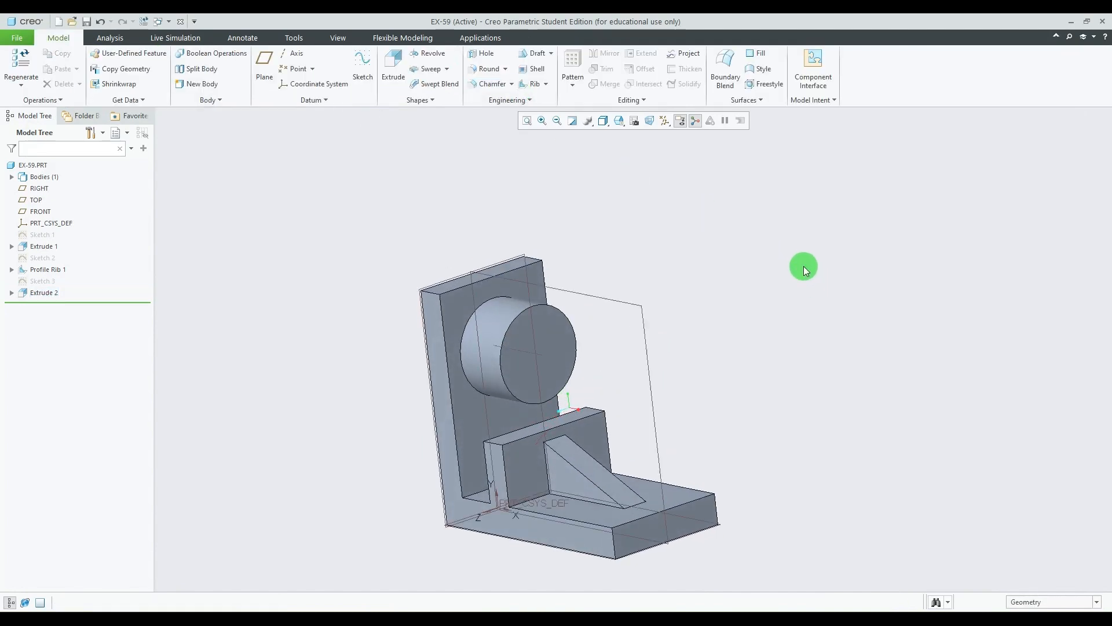
pyautogui.click(559, 351)
pyautogui.click(364, 66)
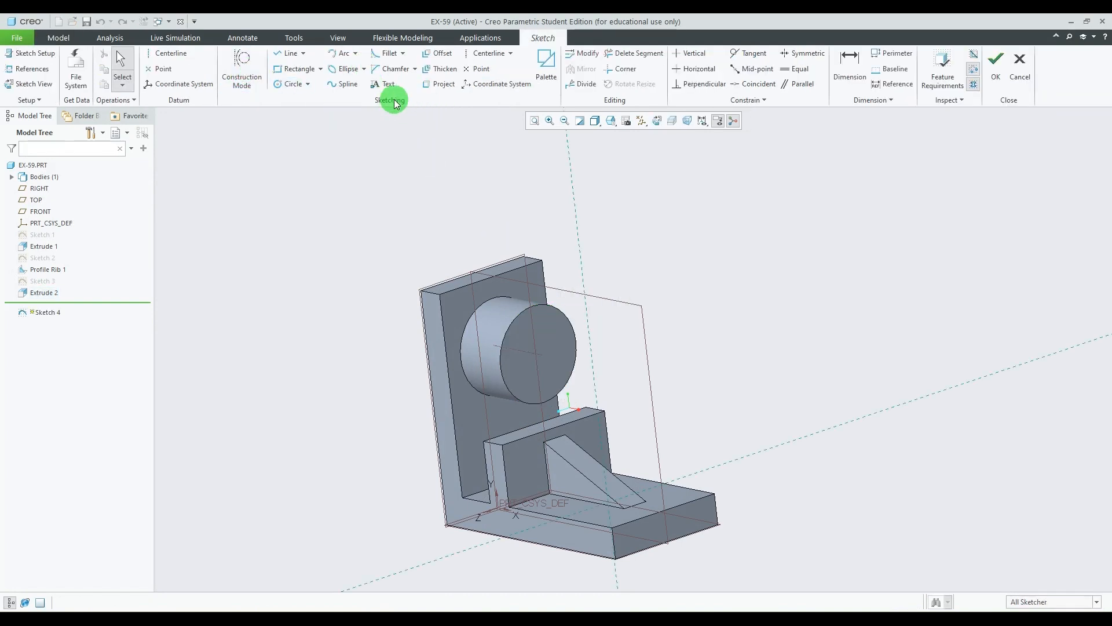
pyautogui.click(291, 84)
pyautogui.hotkey('alt', 'Tab')
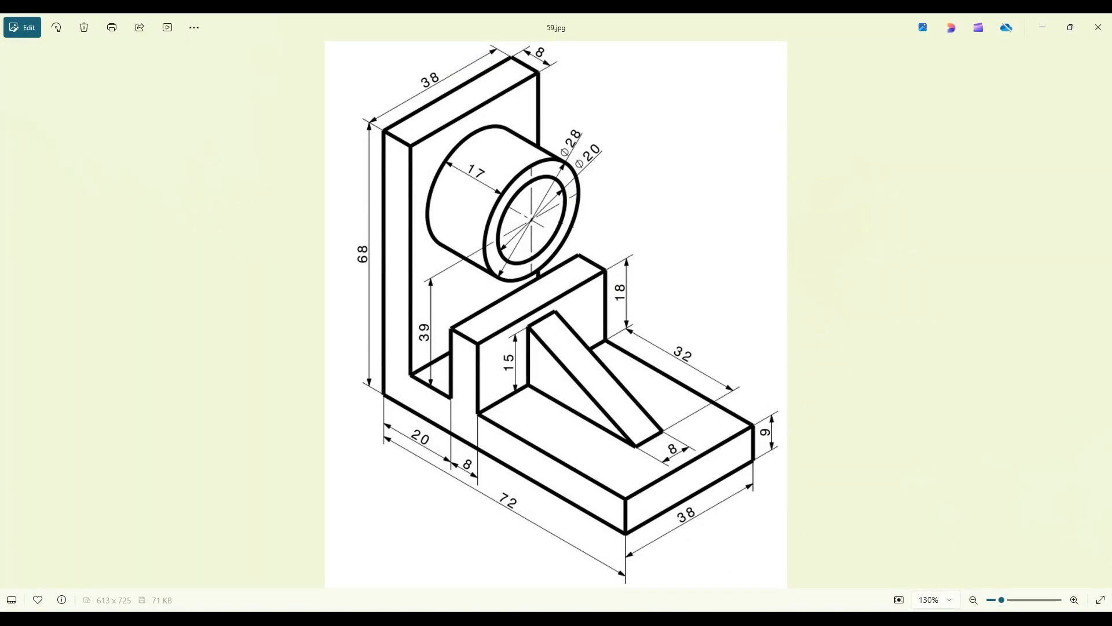
pyautogui.hotkey('alt', 'Tab')
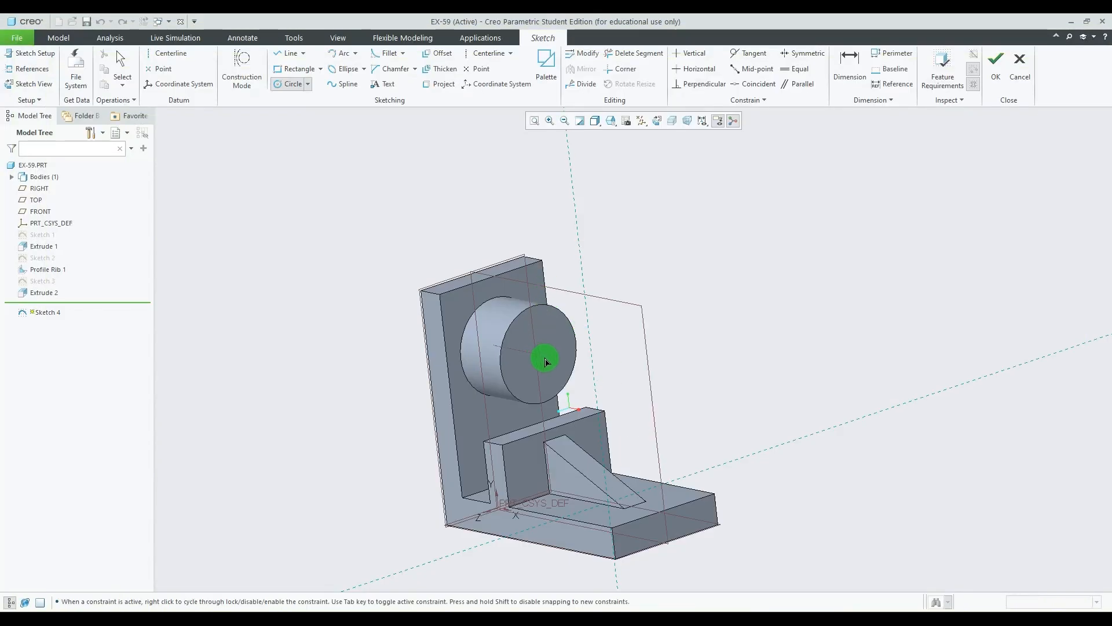
pyautogui.click(657, 120)
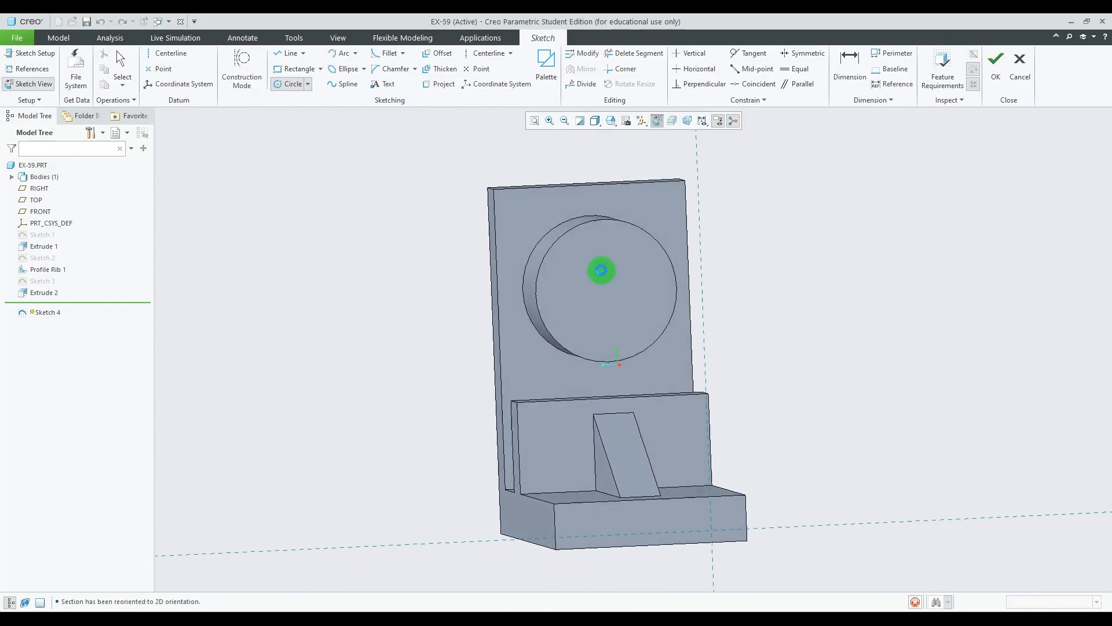
pyautogui.click(634, 270)
pyautogui.click(671, 317)
pyautogui.middleClick(924, 221)
# Set the concentric circle's diameter to 20 mm and finish the sketch
pyautogui.click(631, 203)
pyautogui.doubleClick(550, 216)
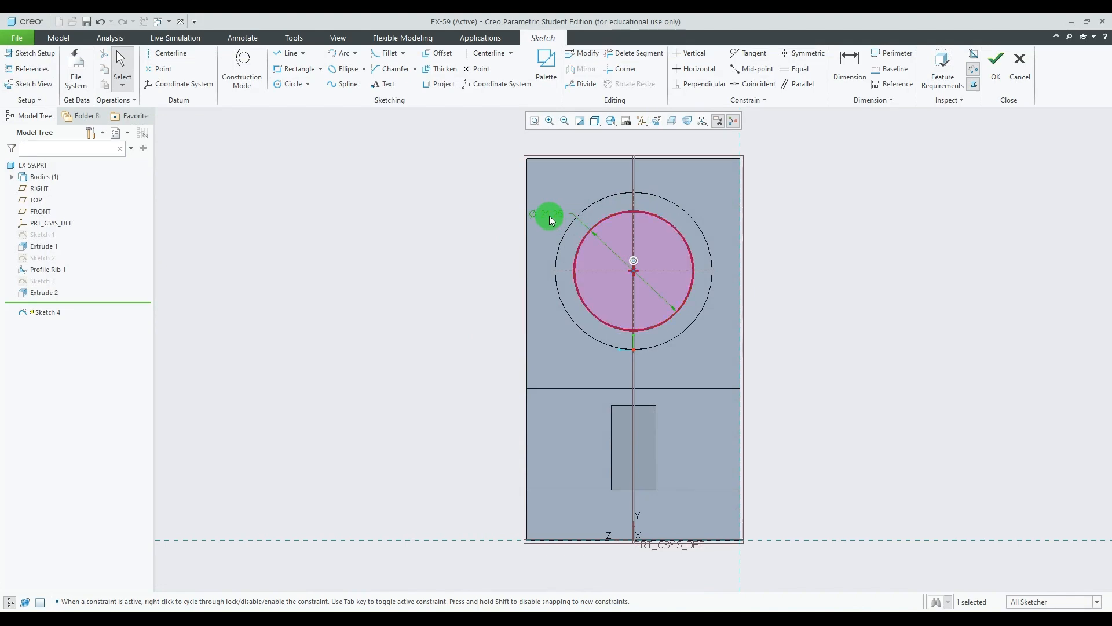
pyautogui.write('20')
pyautogui.press('Return')
pyautogui.click(862, 286)
pyautogui.hotkey('ctrl', 'd')
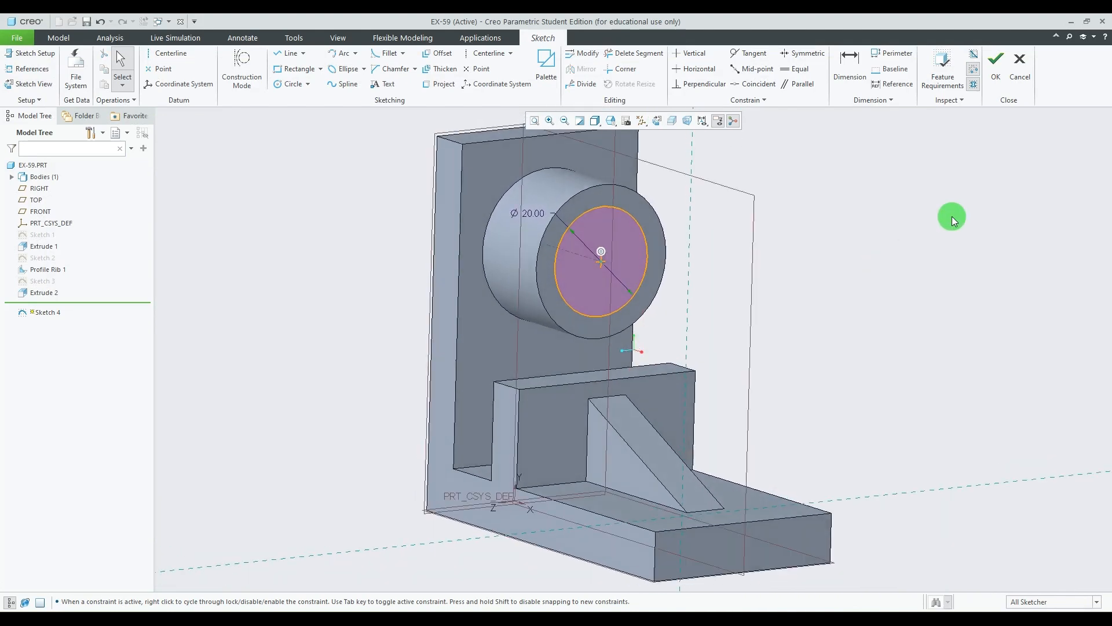
pyautogui.click(996, 64)
# Start an Extrude of the 20 mm circle and flip its direction into the boss so it removes material
pyautogui.scroll(-4, 616, 340)
pyautogui.click(624, 267)
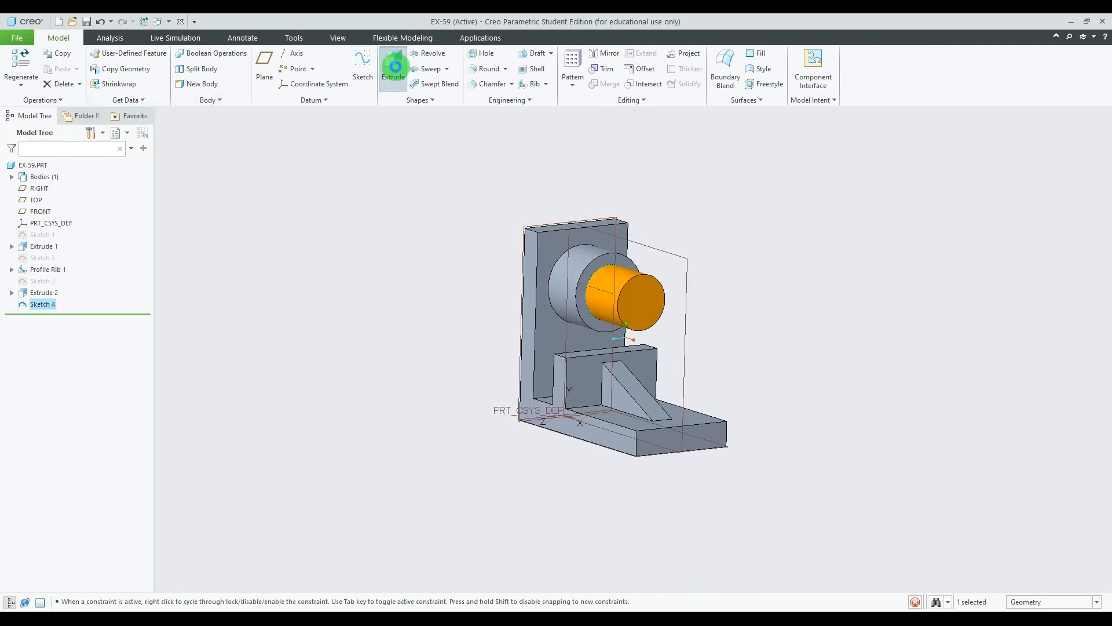
pyautogui.click(393, 67)
pyautogui.moveTo(708, 290); pyautogui.dragTo(771, 285, button='middle')
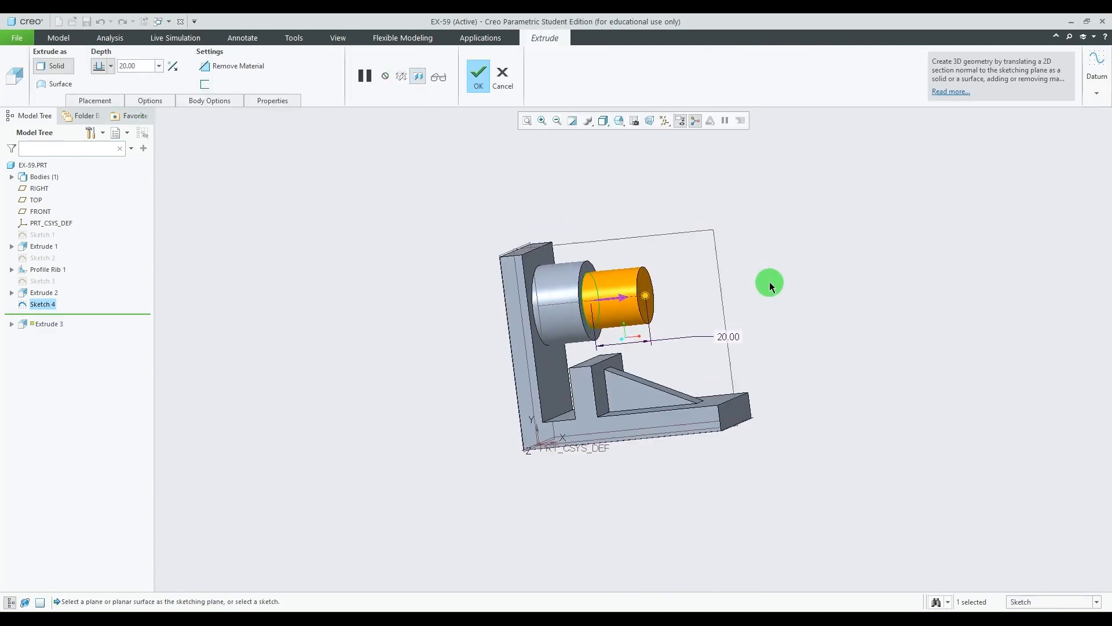
pyautogui.click(171, 71)
pyautogui.moveTo(315, 204); pyautogui.dragTo(353, 205, button='middle')
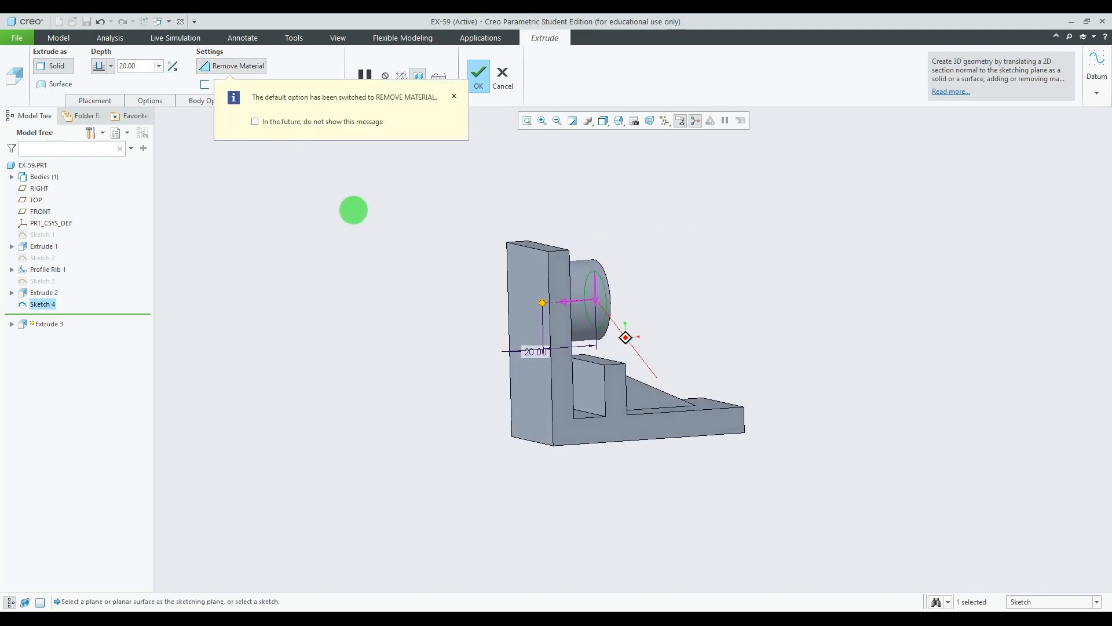
# Set the cut's depth to end at the upright wall's back face and complete the bore
pyautogui.click(111, 65)
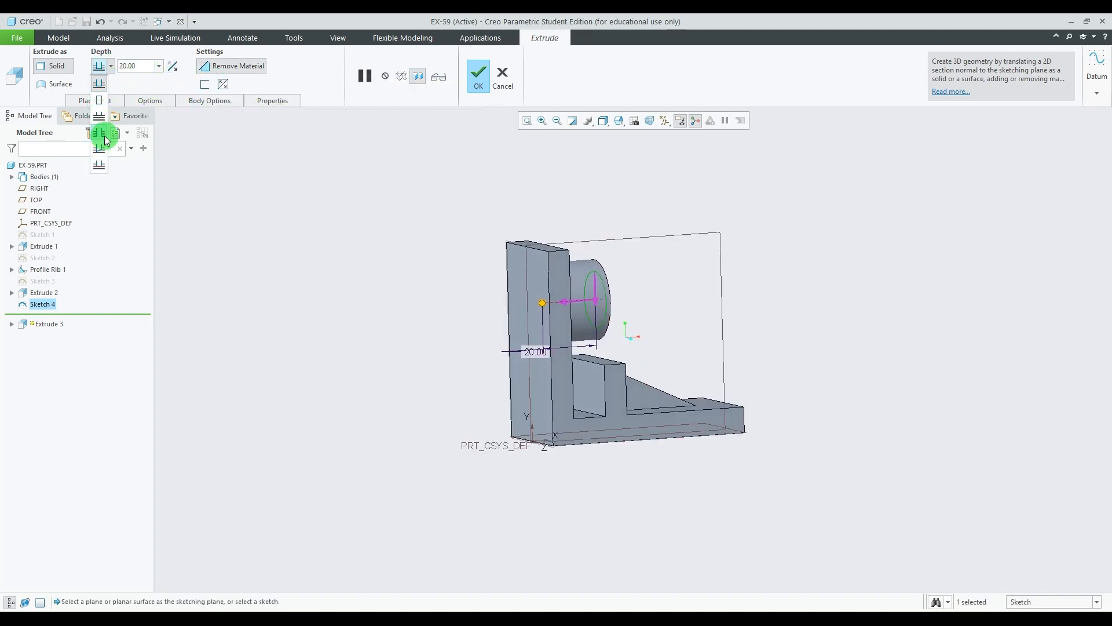
pyautogui.click(100, 165)
pyautogui.click(524, 340)
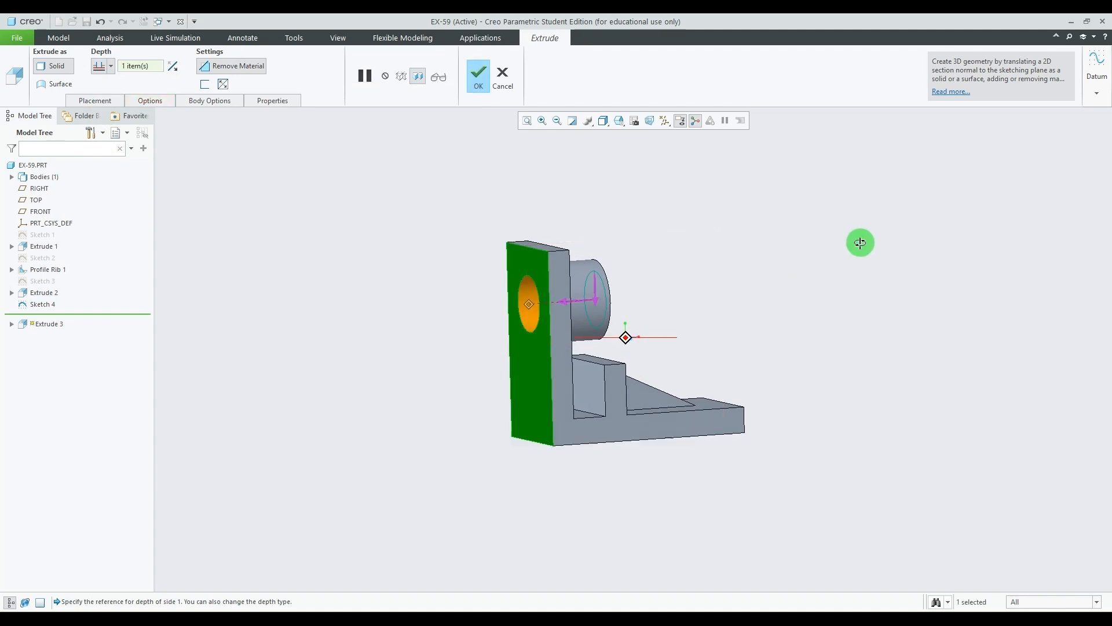
pyautogui.moveTo(866, 240); pyautogui.dragTo(828, 260, button='middle')
pyautogui.click(478, 78)
# Hide the datum display and the spin center, and set the model to Standard Orientation
pyautogui.moveTo(896, 252); pyautogui.dragTo(842, 266, button='middle')
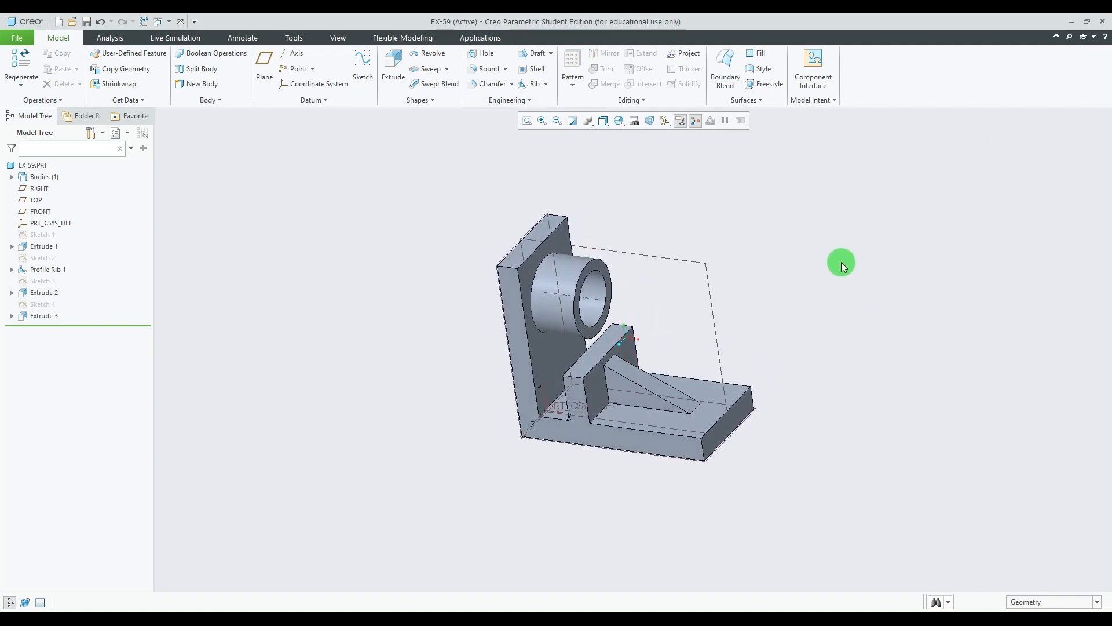
pyautogui.click(665, 122)
pyautogui.click(671, 142)
pyautogui.click(696, 121)
pyautogui.moveTo(773, 267); pyautogui.dragTo(716, 141, button='middle')
pyautogui.scroll(-3, 801, 244)
pyautogui.scroll(2, 859, 255)
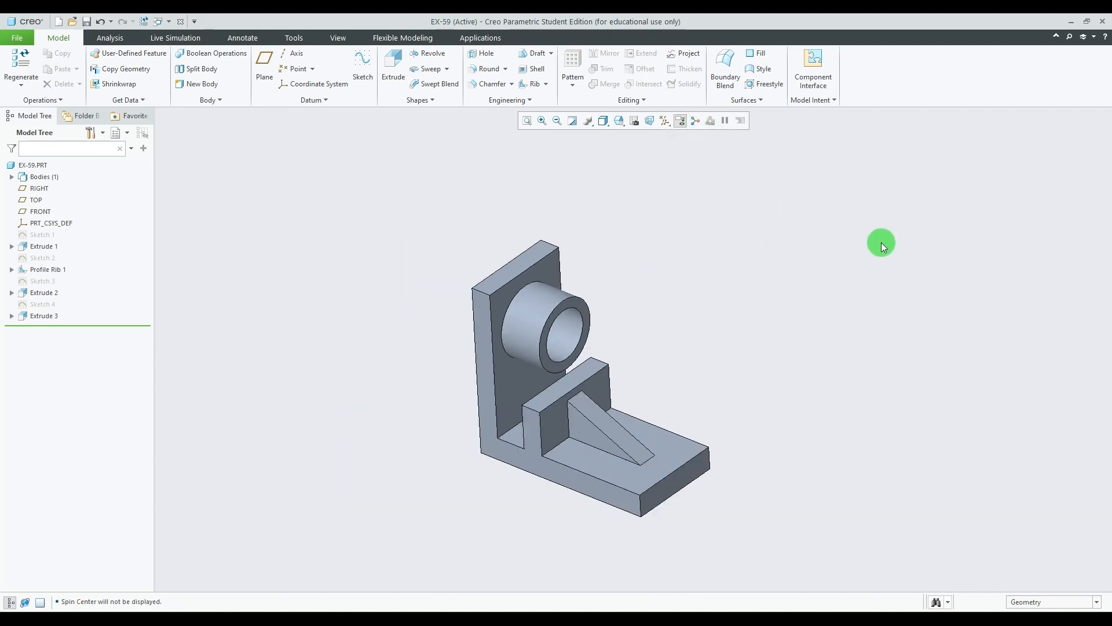
pyautogui.click(617, 121)
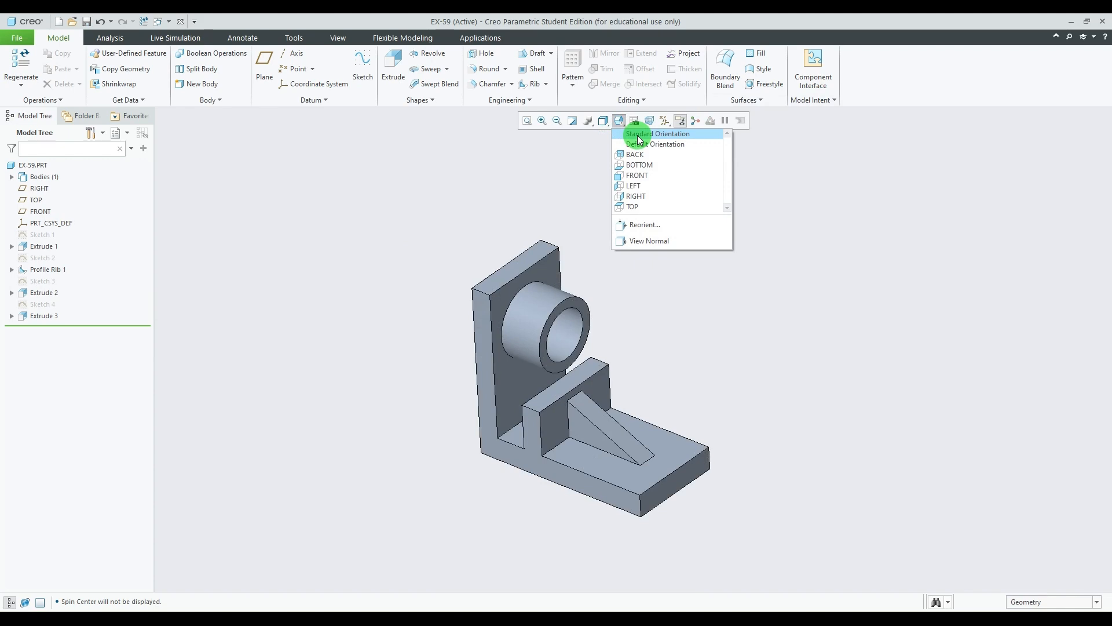
pyautogui.click(638, 131)
# Switch to the 59.jpg drawing, shrink its window beside the model, compare the bracket with it, and return to Creo
pyautogui.hotkey('alt', 'Tab')
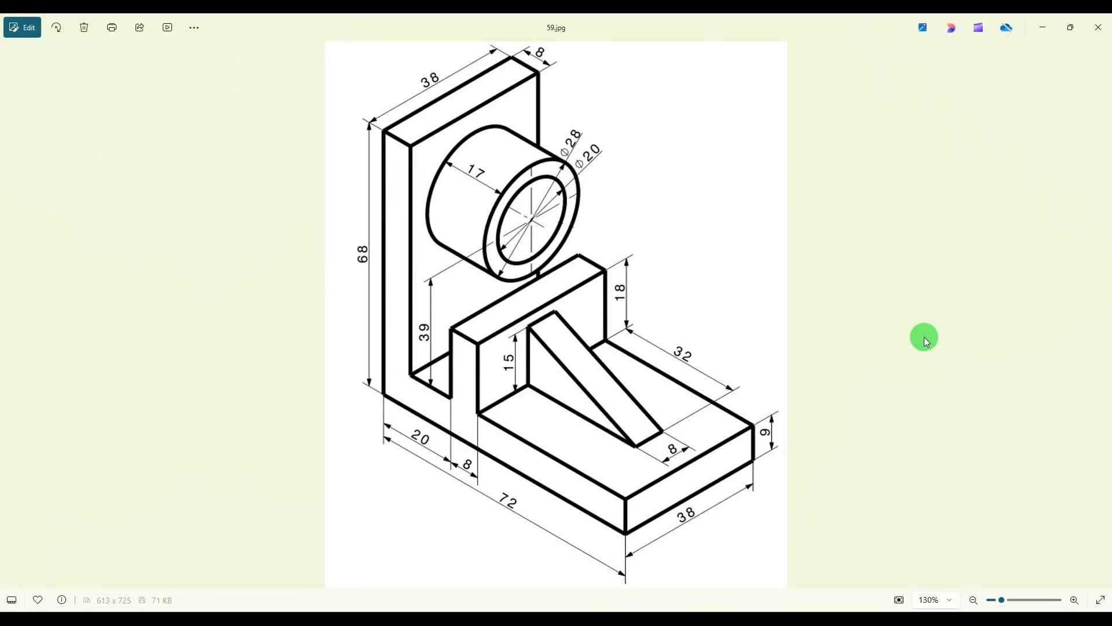
pyautogui.click(1073, 27)
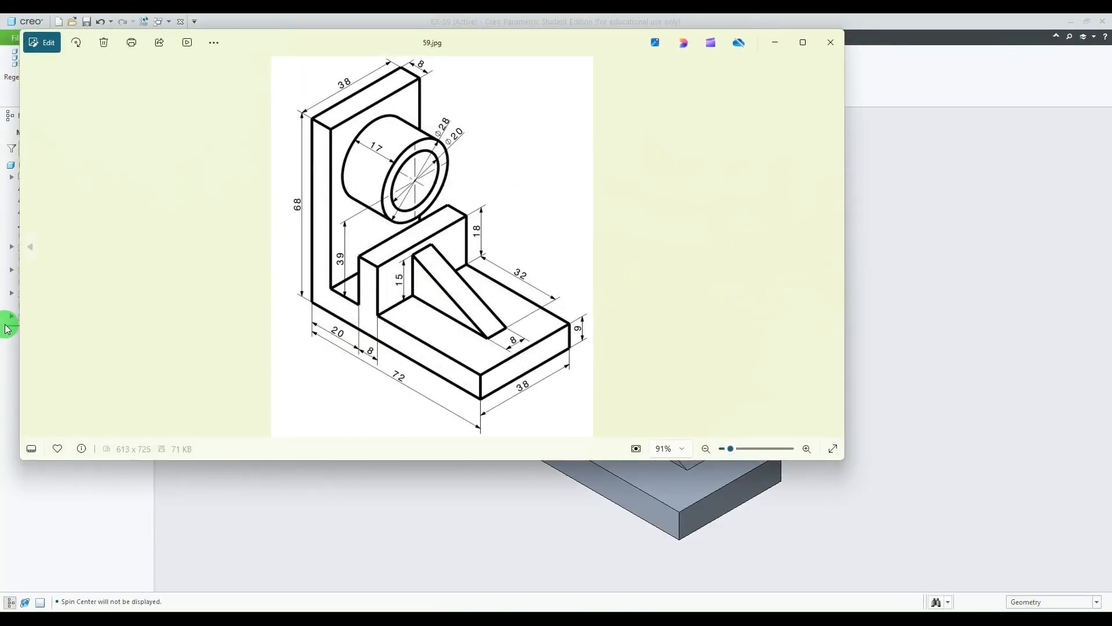
pyautogui.moveTo(19, 329); pyautogui.dragTo(795, 310)
pyautogui.moveTo(467, 372); pyautogui.dragTo(316, 362, button='middle')
pyautogui.scroll(-5, 436, 398)
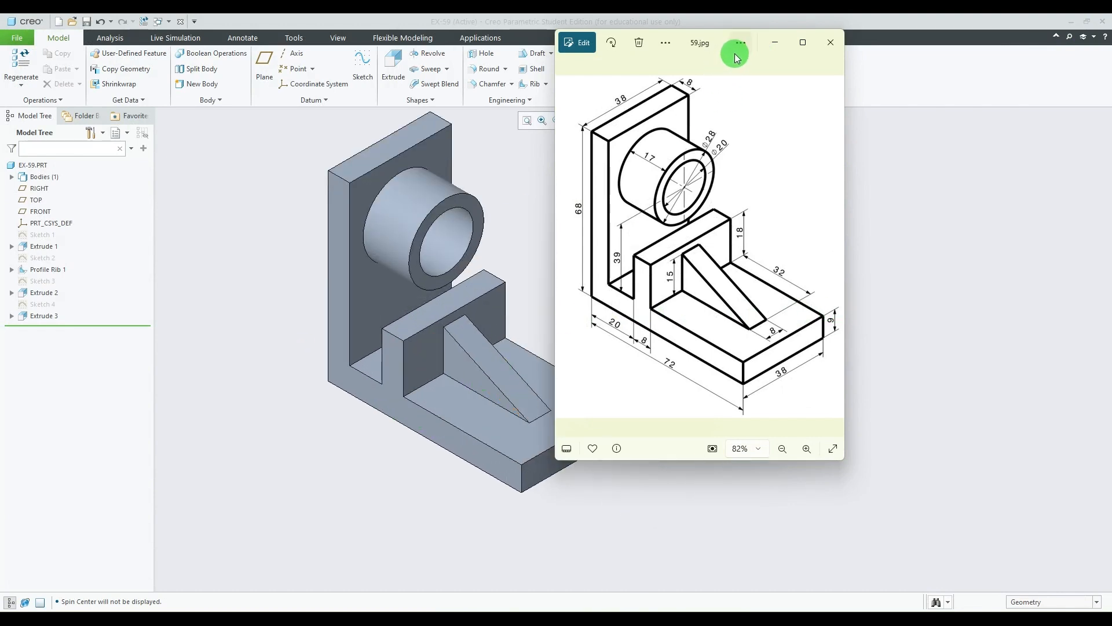
pyautogui.moveTo(716, 36); pyautogui.dragTo(823, 134)
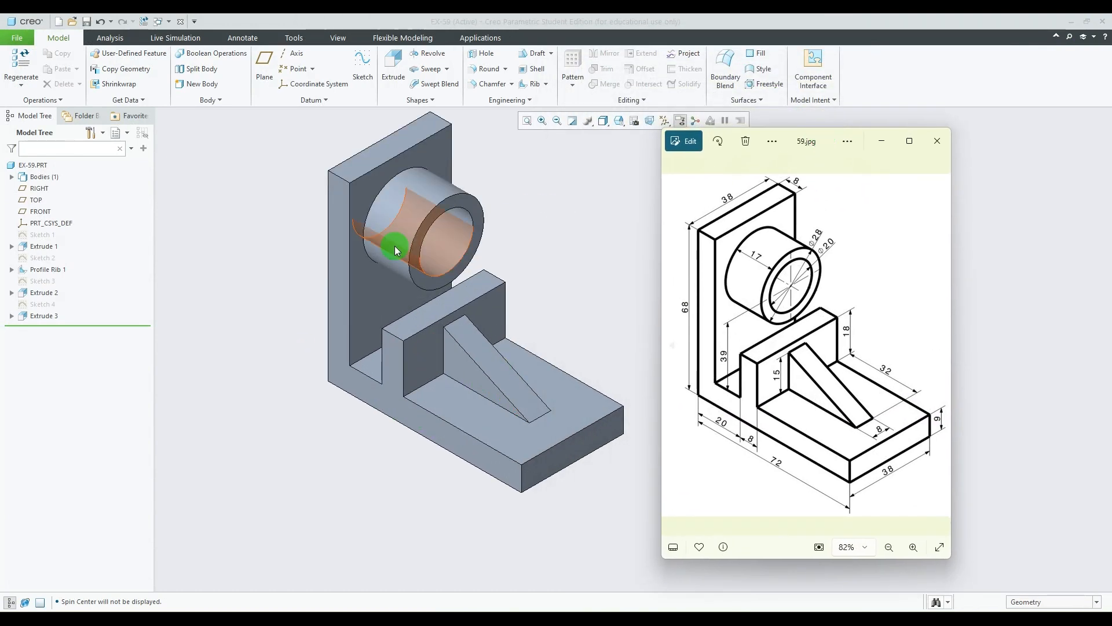
pyautogui.scroll(2, 449, 266)
pyautogui.scroll(-3, 464, 174)
pyautogui.scroll(3, 522, 220)
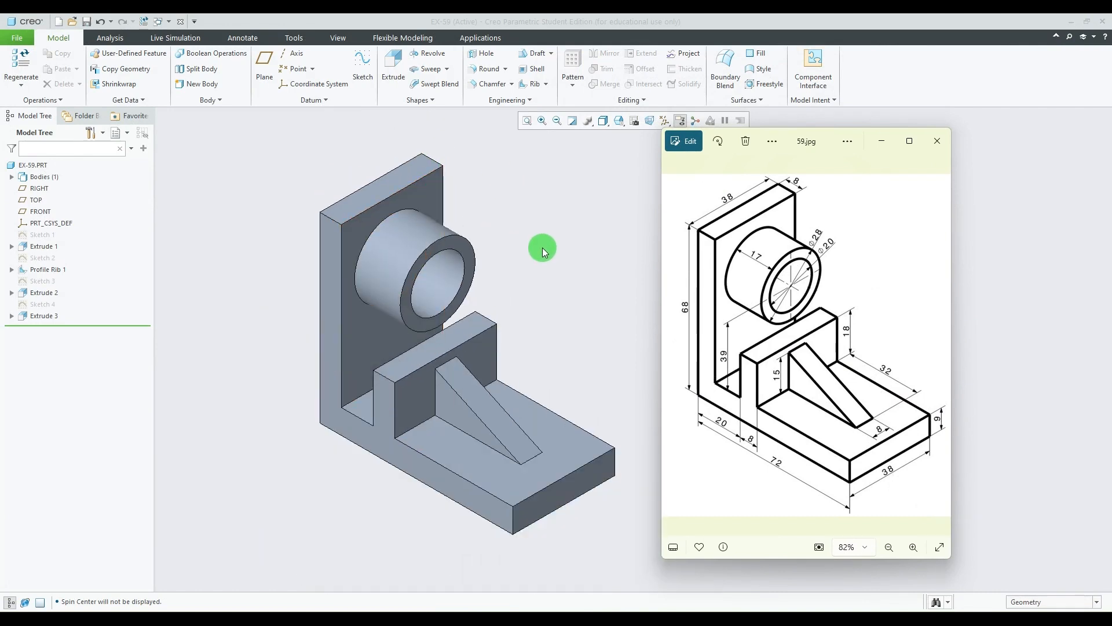
pyautogui.click(580, 298)
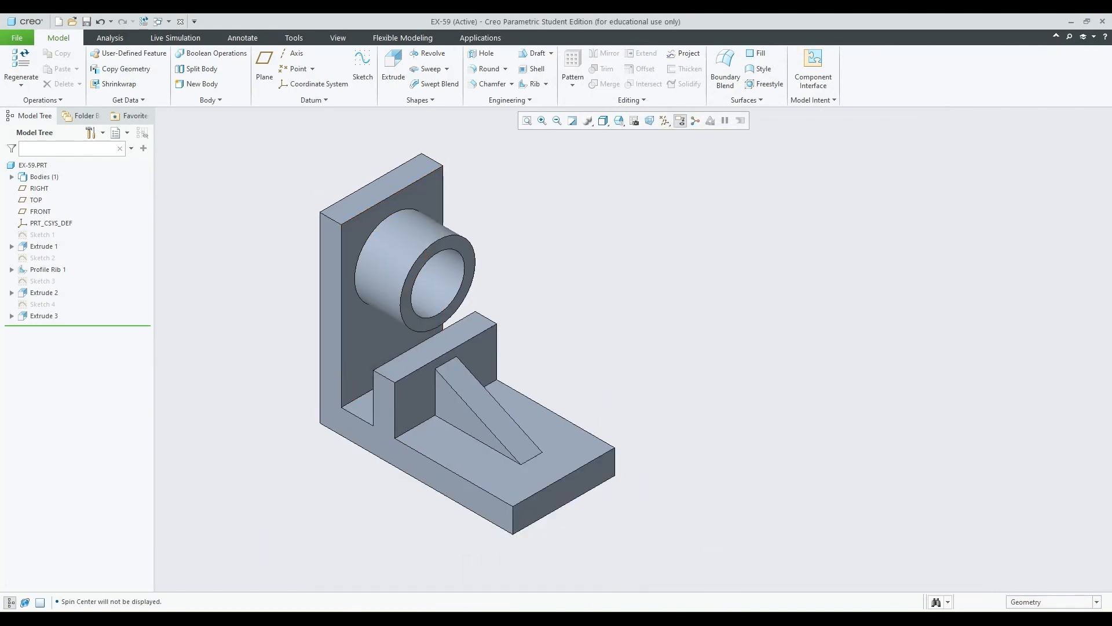